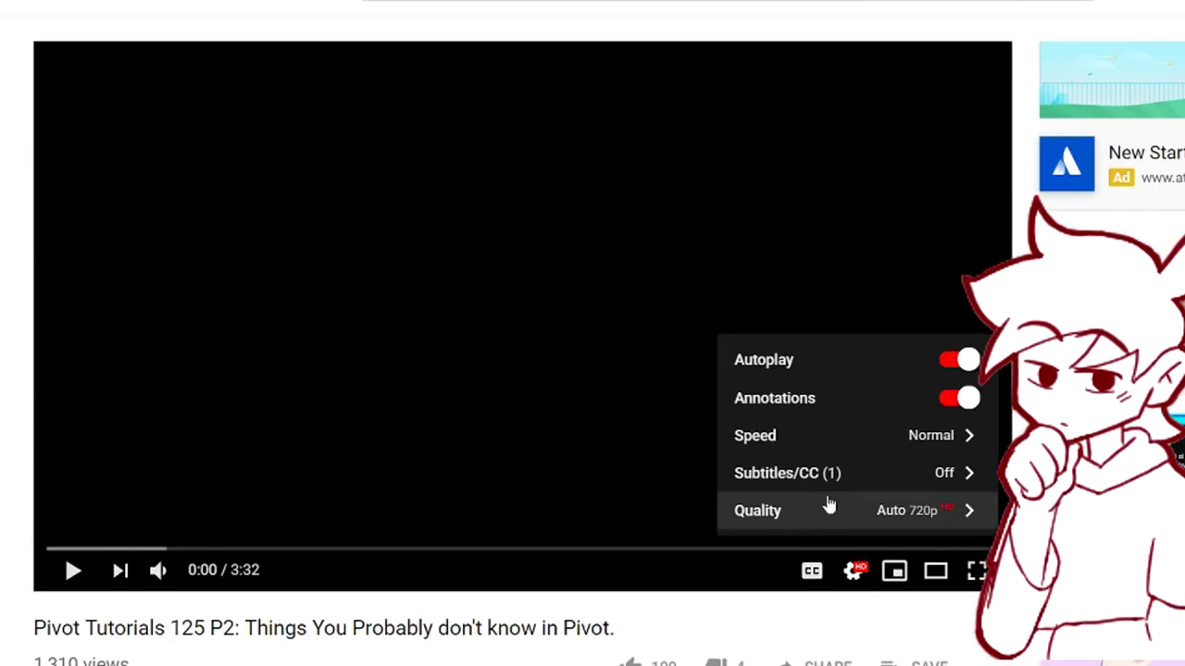
- Open the subtitle manager for the Pivot Tutorials 125 P2 video and add Spanish as a new subtitle language
click(844, 473)
click(867, 439)
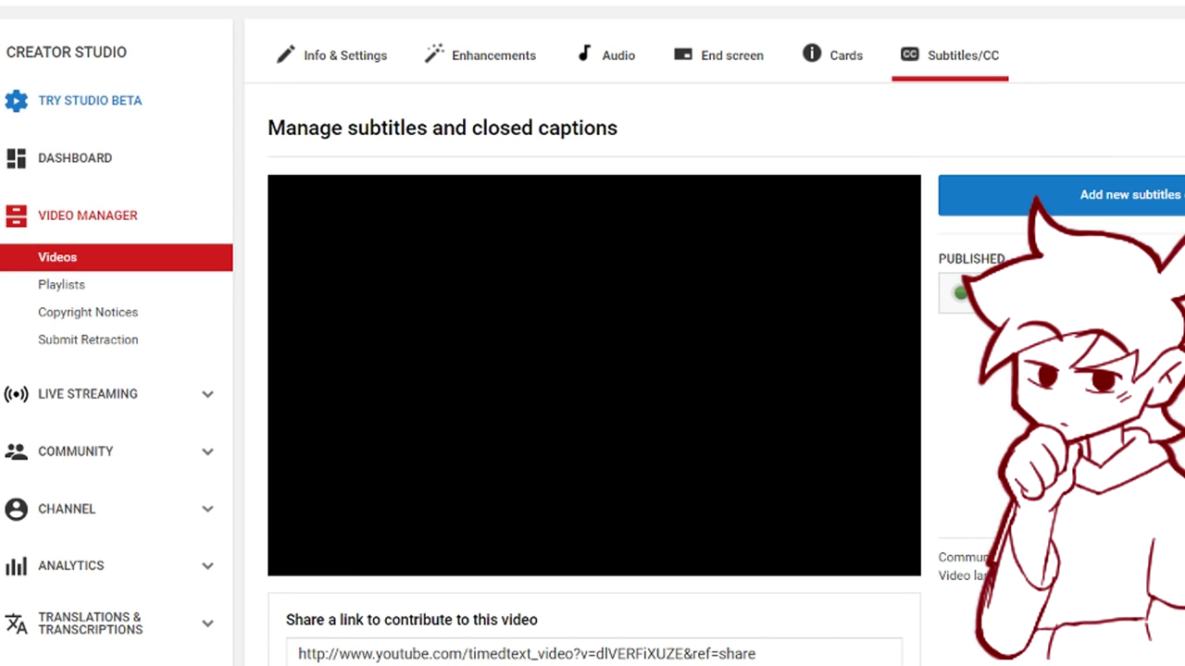
click(1074, 202)
click(1026, 346)
text(s)
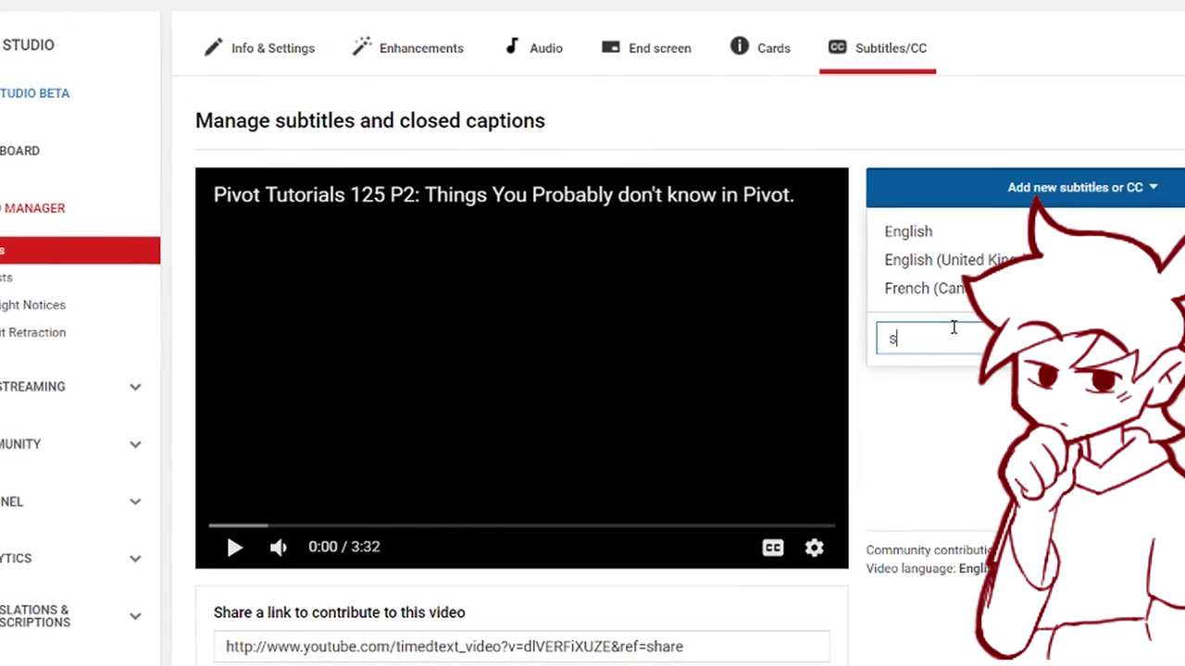
text(p)
key(Return)
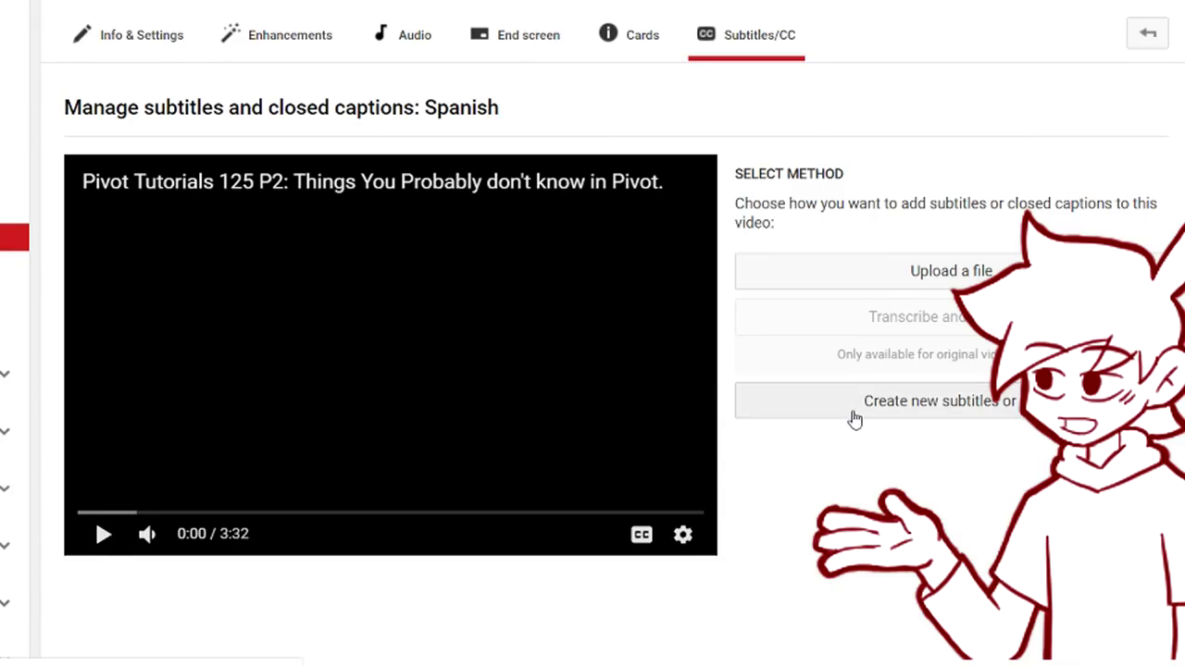
- Create new Spanish subtitles and enter "olaj mi nombre" as the first subtitle's text
click(854, 419)
text(olaj)
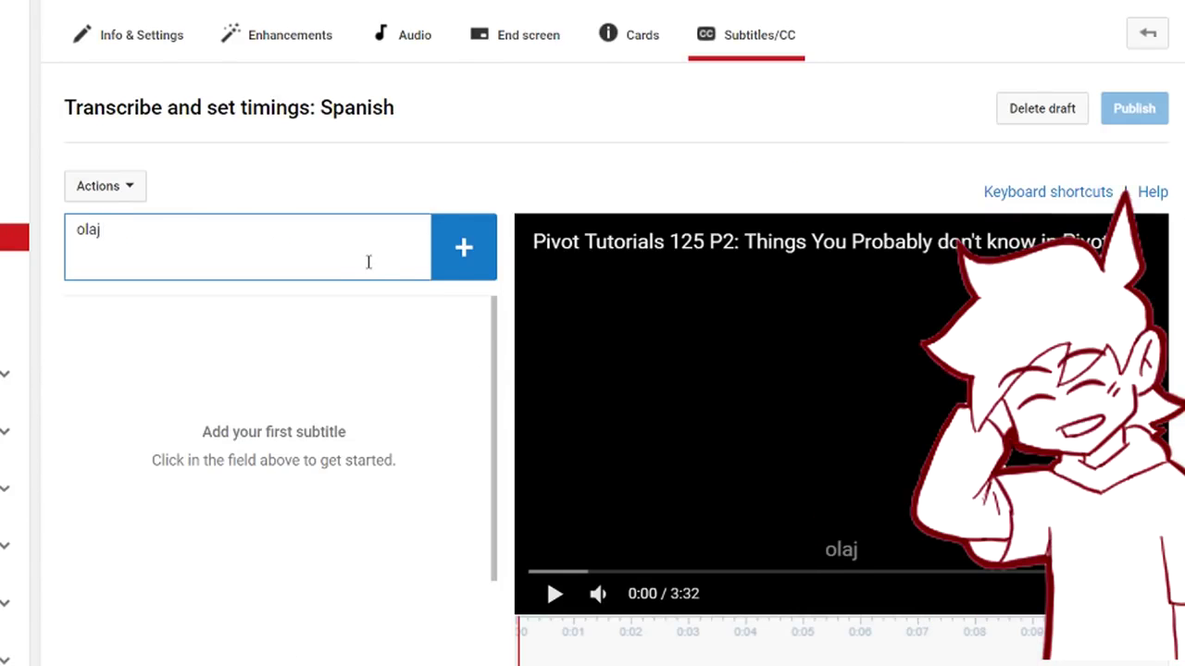
text( mi nombre)
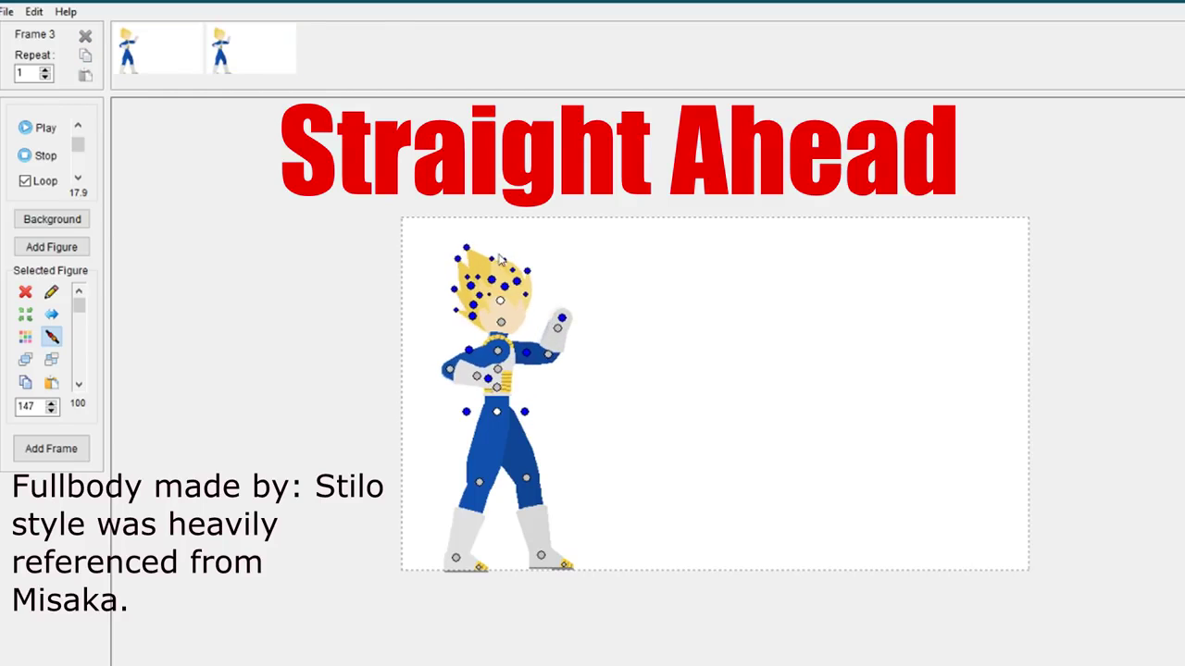
- In Pivot, add the current pose as a new frame and pull the figure's raised front forearm back toward its waist
click(51, 449)
click(251, 50)
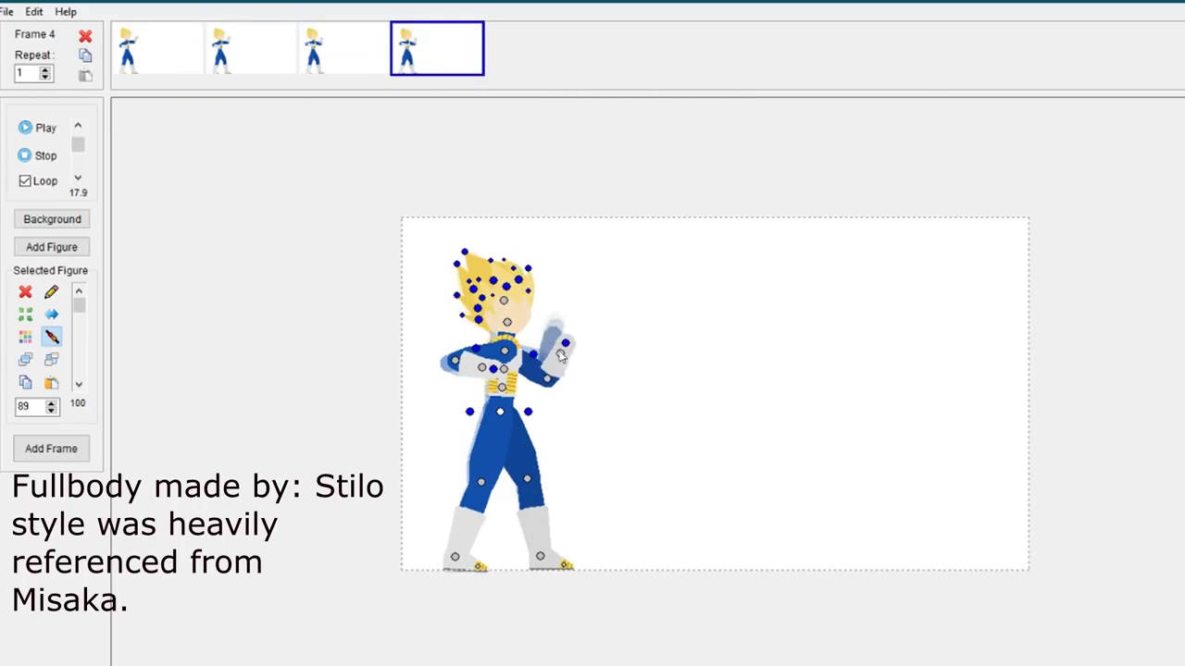
drag(560, 356, 524, 398)
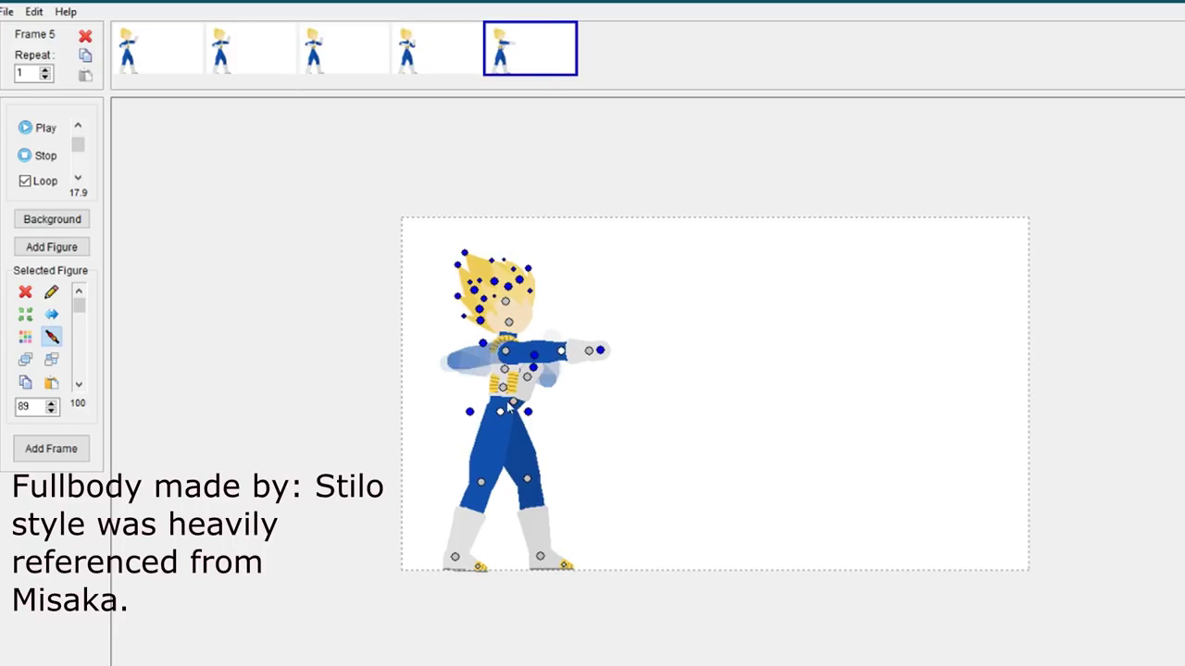
- In frame 5, tuck the pulled-back hand against the waist and realign both feet with their planted positions
mouse_move(509, 402)
mouse_down()
mouse_move(470, 389)
mouse_move(504, 388)
mouse_up()
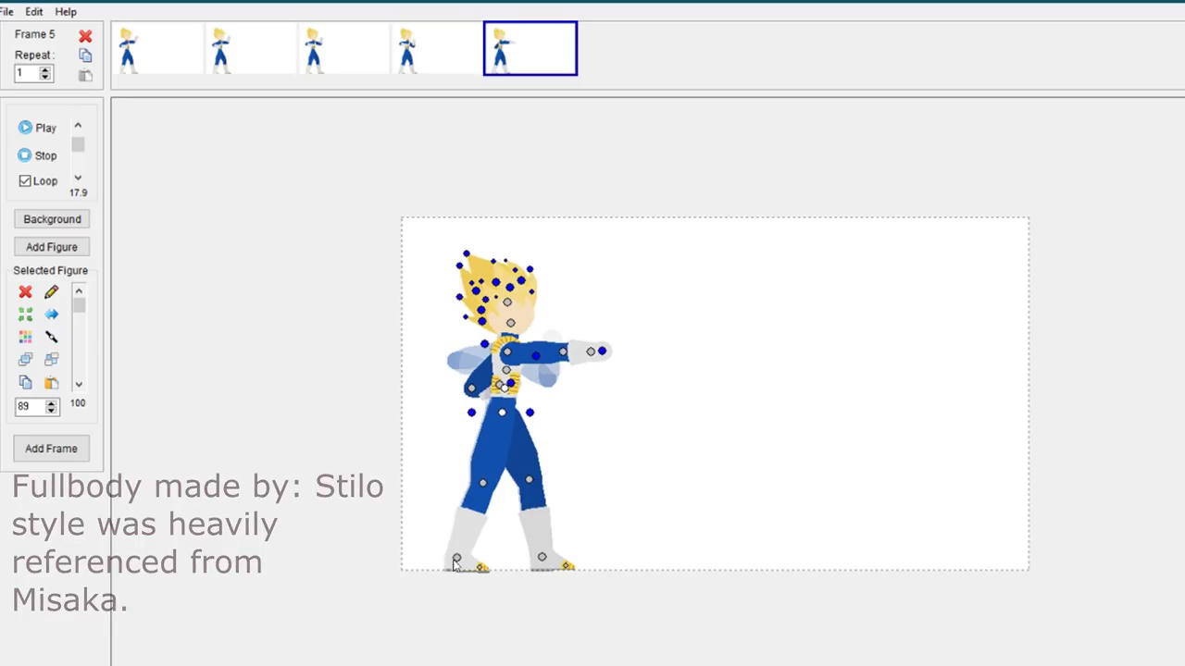
drag(455, 560, 454, 559)
drag(542, 558, 540, 559)
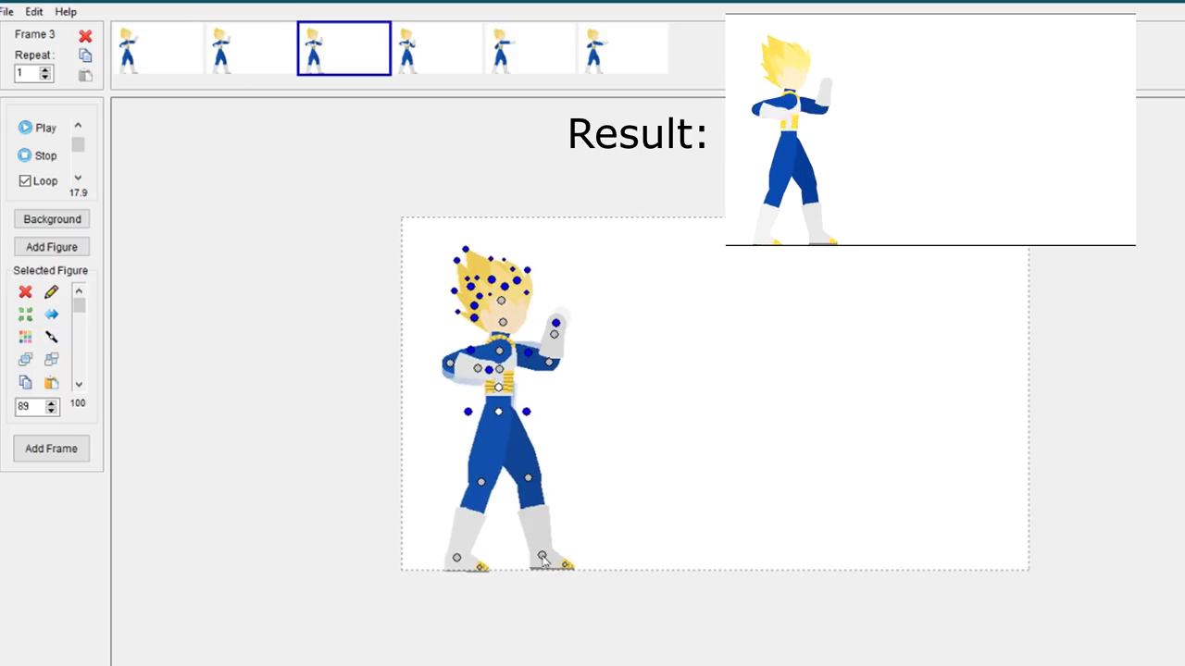
- Step back and forth through the middle frames to compare the figure's poses leading into the punch
key(Right)
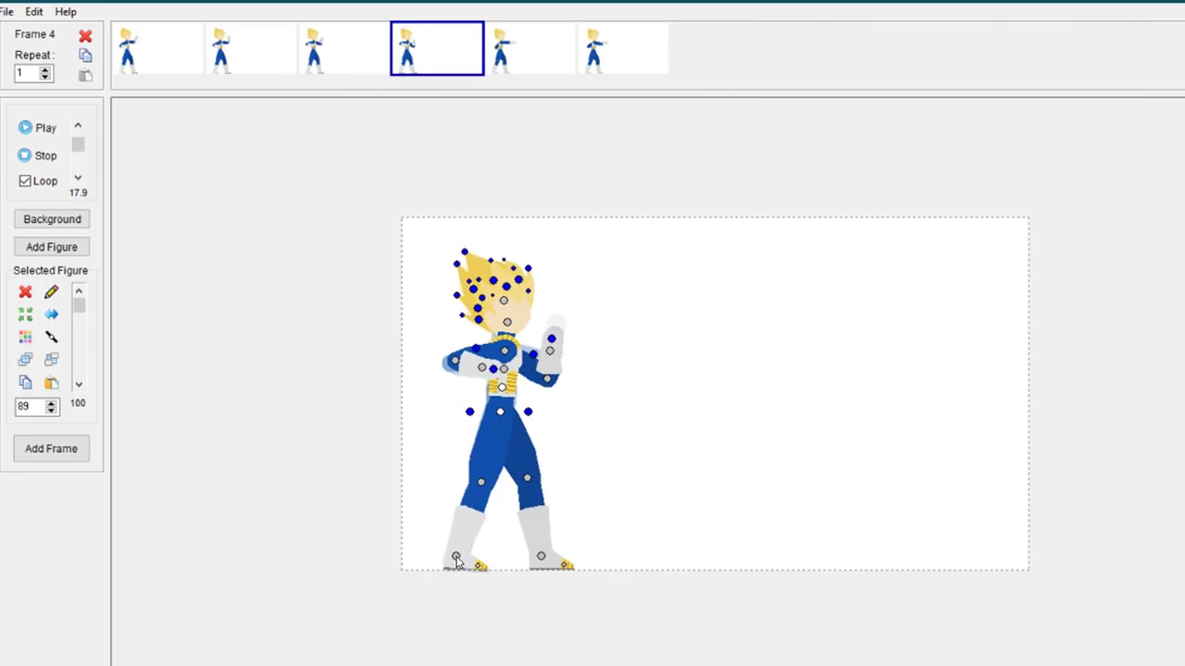
key(Right)
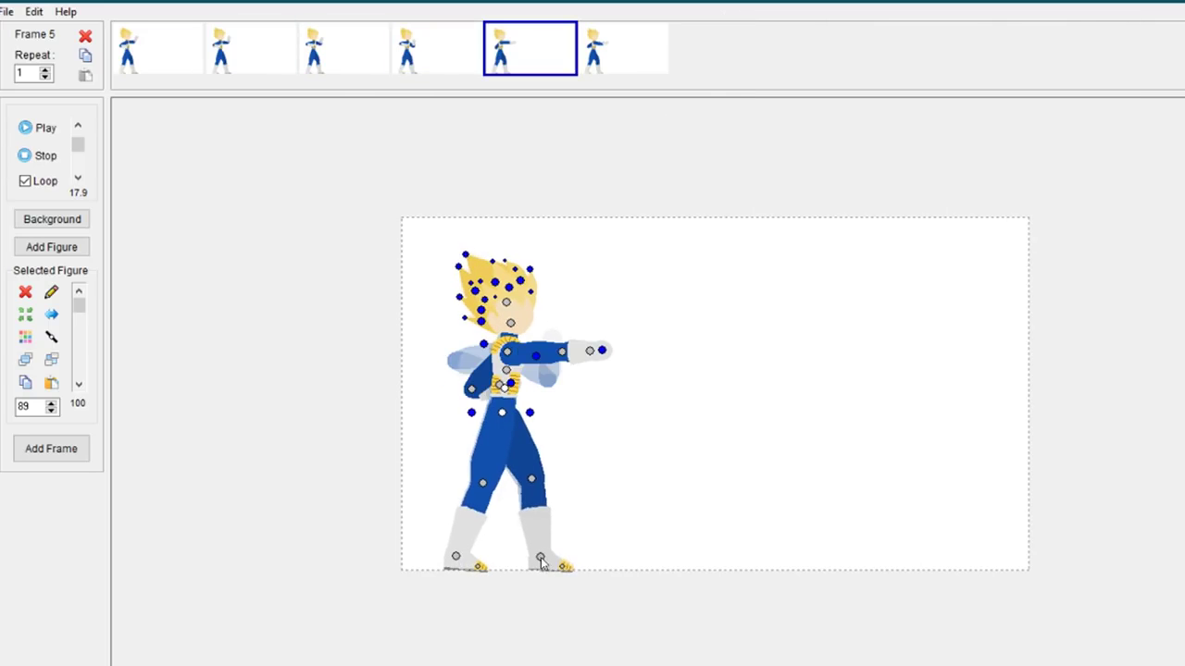
key(Left)
key(Left)
key(Right)
key(Right)
key(Left)
key(Left)
key(Right)
key(Left)
- Play the punch animation and flip between neighbouring frames to check how the straight-ahead movement flows
click(28, 132)
click(242, 57)
click(335, 58)
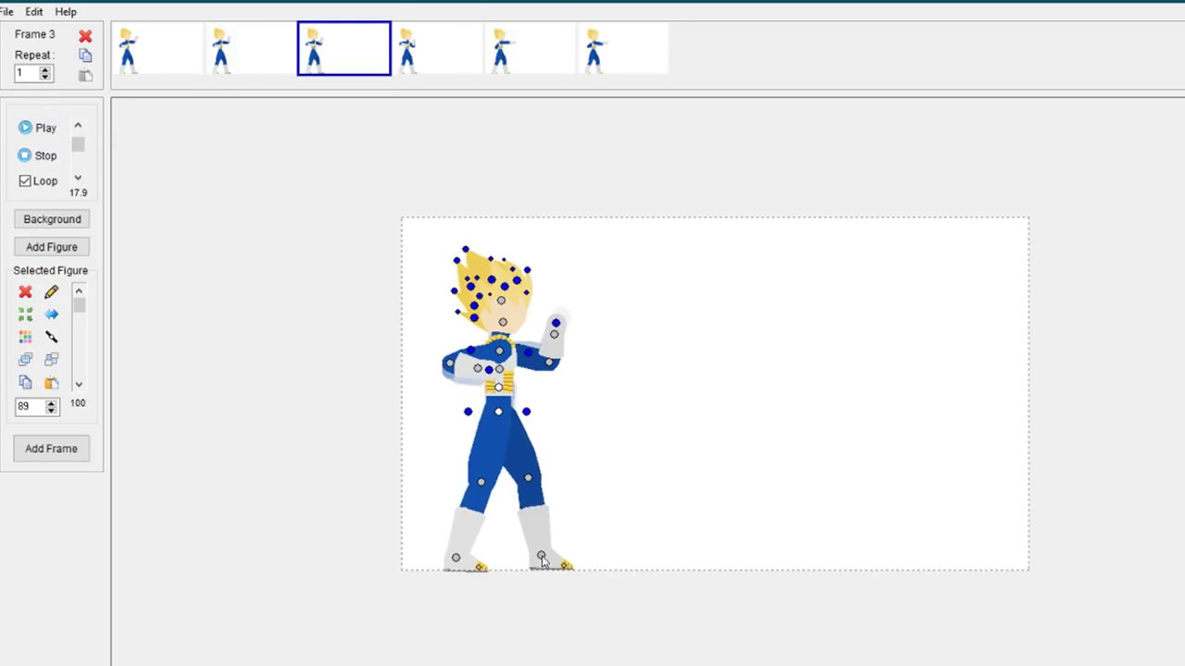
key(Left)
key(Right)
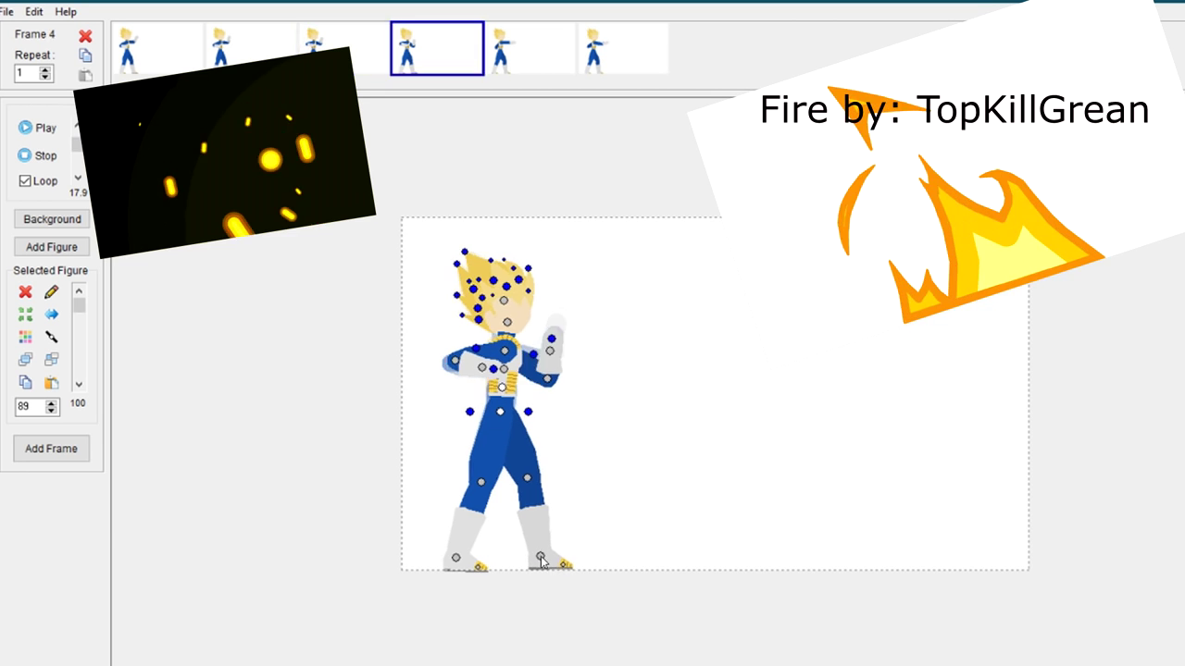
key(Left)
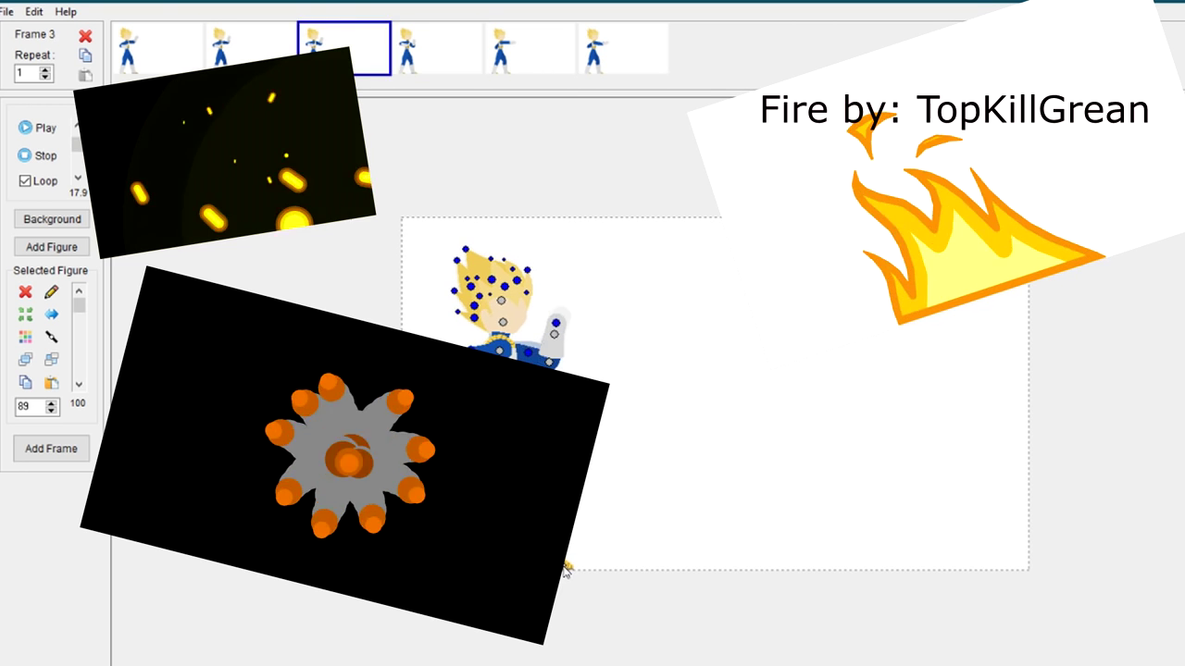
key(Left)
key(Left)
key(Right)
key(Right)
key(Right)
key(Right)
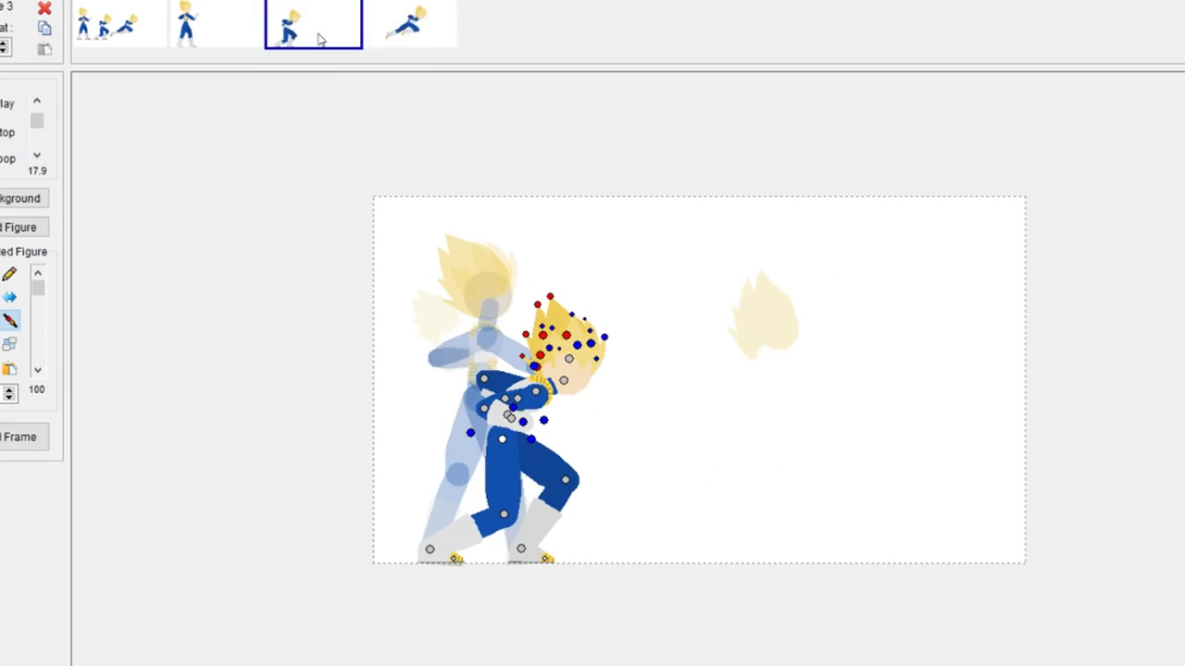
- Insert in-between frames in the pose-to-pose animation and adjust the back knee and back foot in frame 3
right_click(524, 55)
click(340, 54)
drag(483, 494, 486, 490)
mouse_move(458, 559)
mouse_down()
mouse_move(434, 546)
mouse_move(458, 555)
mouse_up()
key(Right)
key(Left)
key(Right)
key(Left)
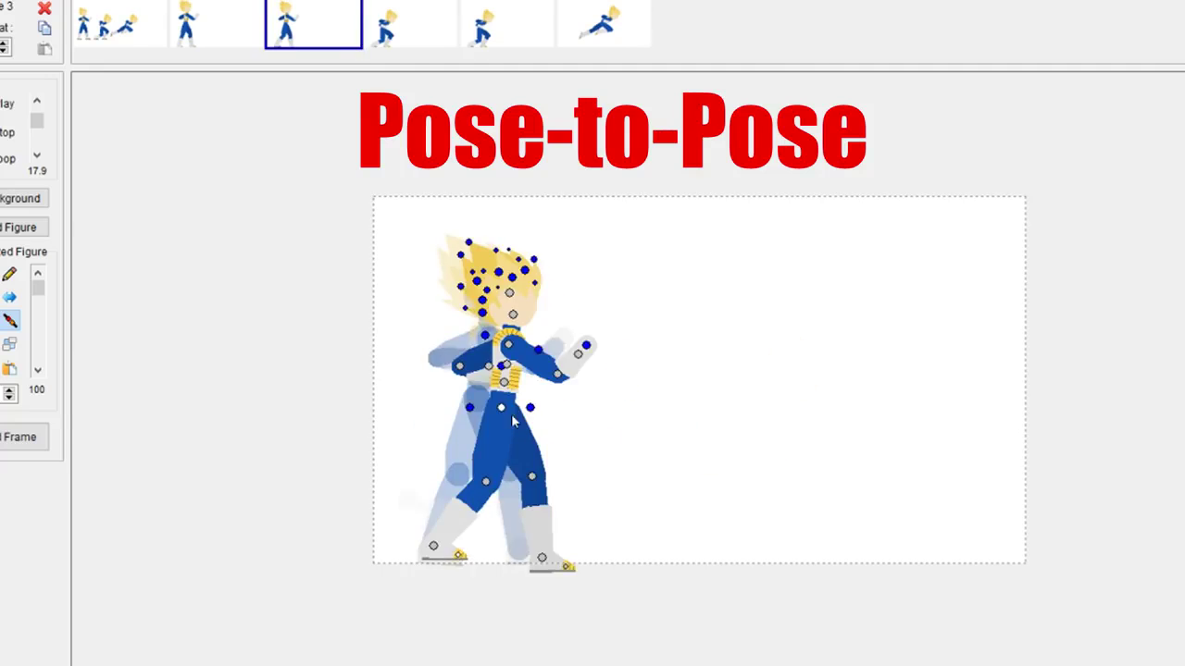
- Shift frame 3's hips slightly back, bend the front knee forward and return the front foot to its planted position
drag(502, 407, 497, 409)
key(Right)
key(Left)
key(Right)
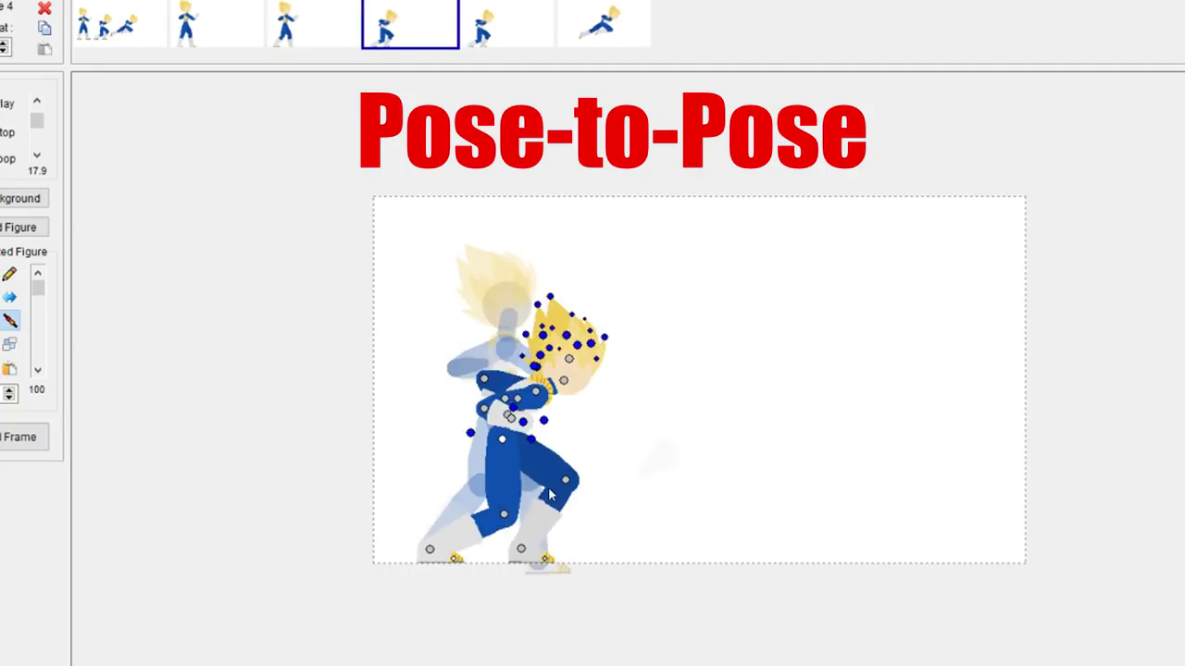
key(Left)
drag(528, 477, 540, 472)
drag(563, 552, 518, 550)
key(Left)
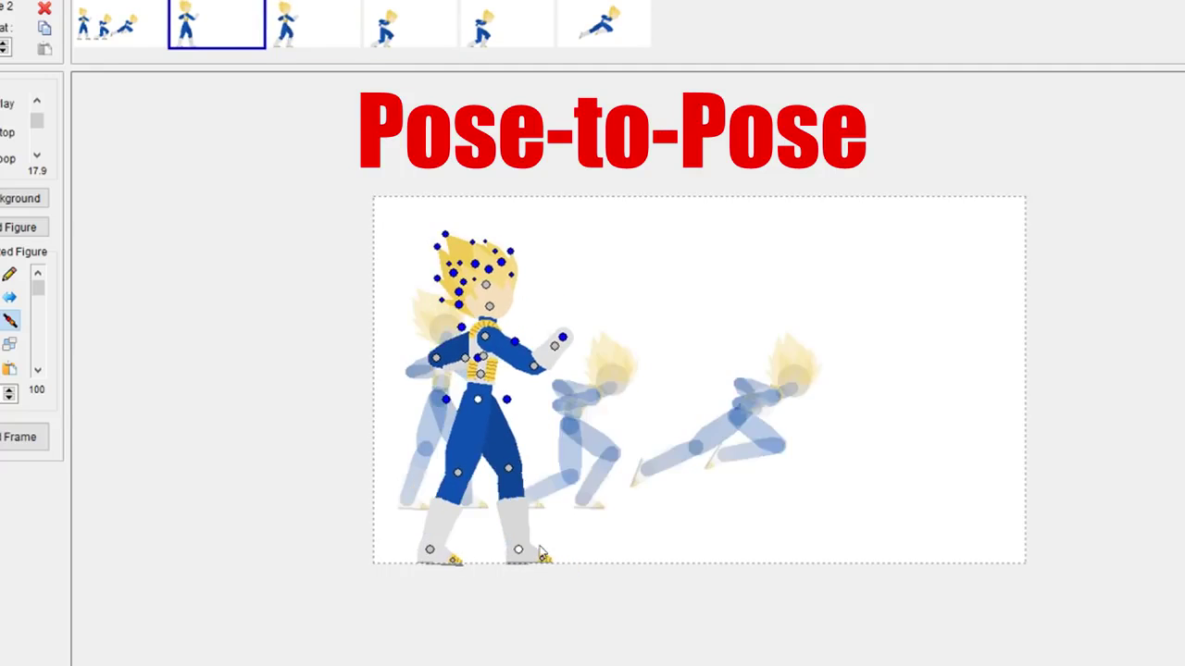
- Adjust both arms and tilt the head slightly in frame 3 so the pose leads toward the crouch
key(Right)
mouse_move(552, 377)
mouse_down()
mouse_move(532, 409)
mouse_move(541, 371)
mouse_up()
drag(451, 360, 457, 373)
key(Left)
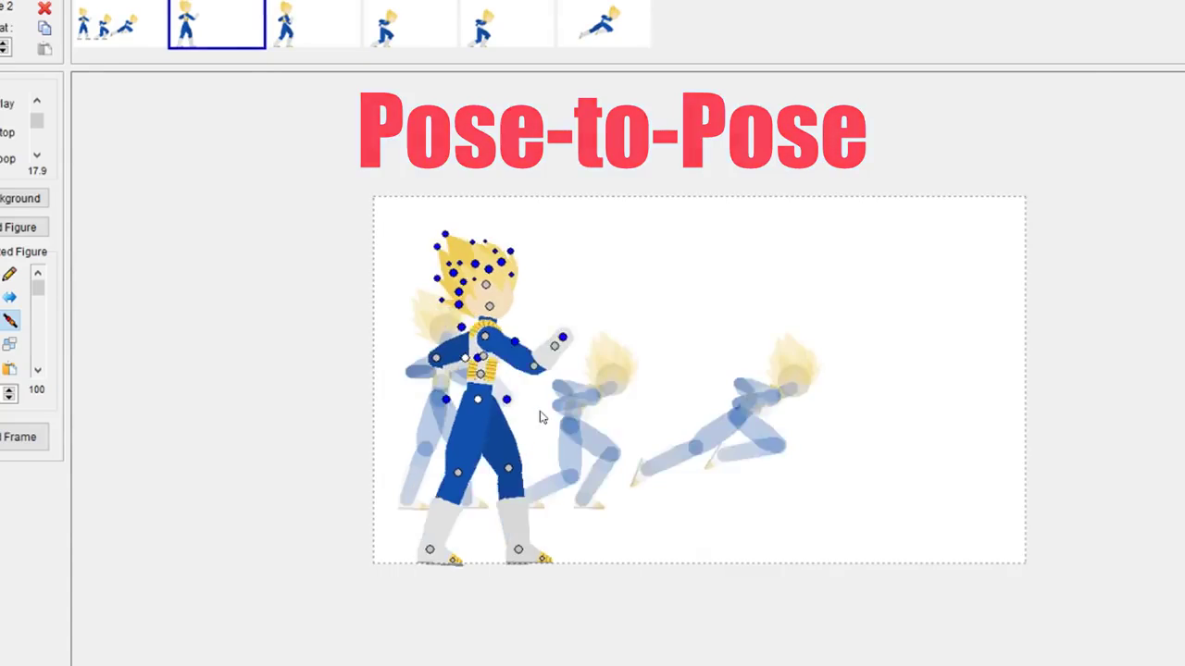
key(Right)
drag(511, 295, 508, 295)
- Lower the figure into a deeper crouch in frame 5, bending the front knee and planting both feet on the ground line
key(Right)
key(Right)
drag(498, 438, 481, 462)
key(Right)
key(Left)
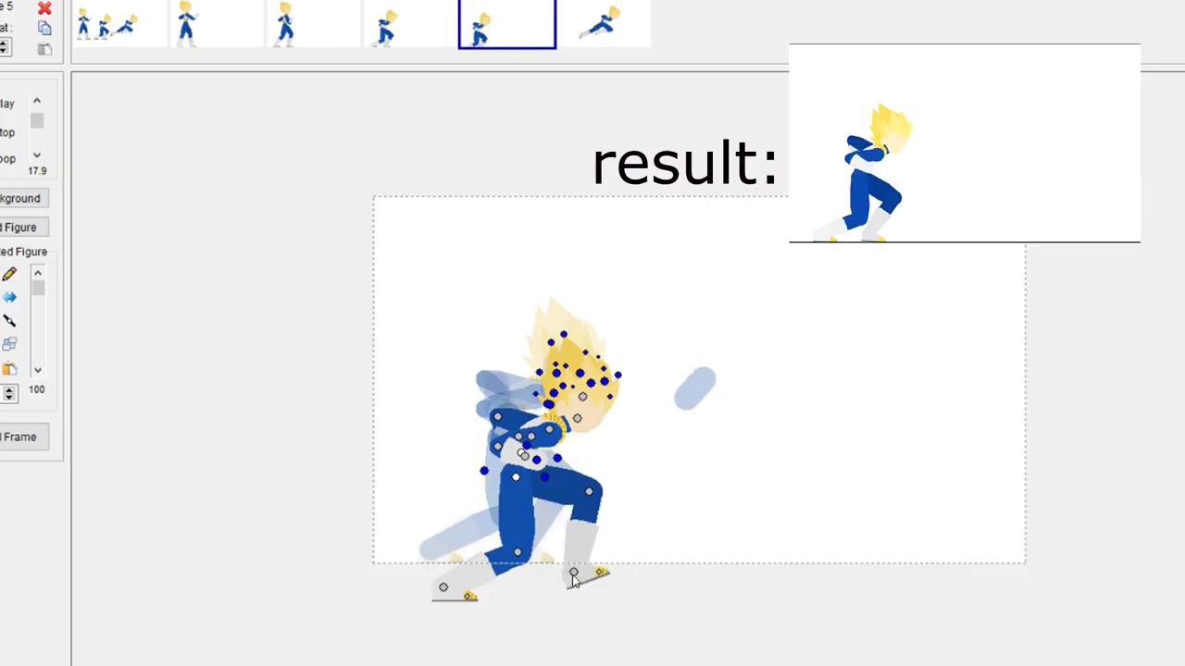
drag(515, 477, 518, 479)
drag(592, 492, 591, 496)
drag(554, 561, 528, 550)
drag(450, 591, 449, 552)
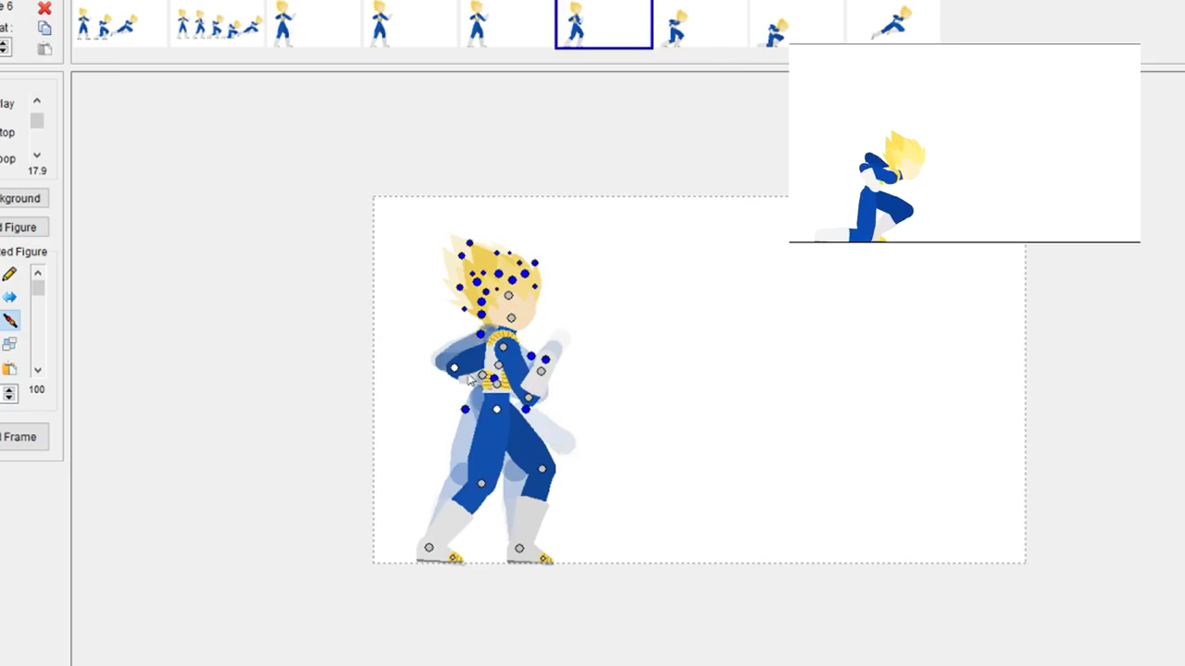
- Insert another in-between frame after frame 5 and align the figure's front foot in frame 6
right_click(615, 32)
click(626, 41)
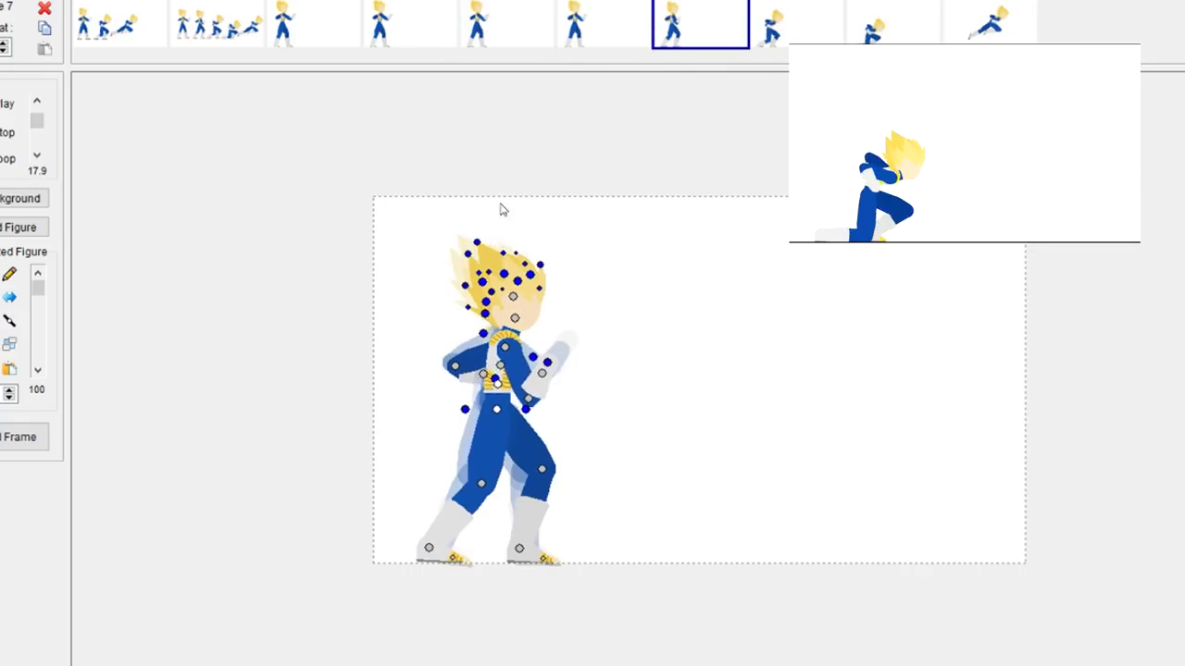
click(506, 28)
click(597, 30)
click(9, 320)
click(511, 32)
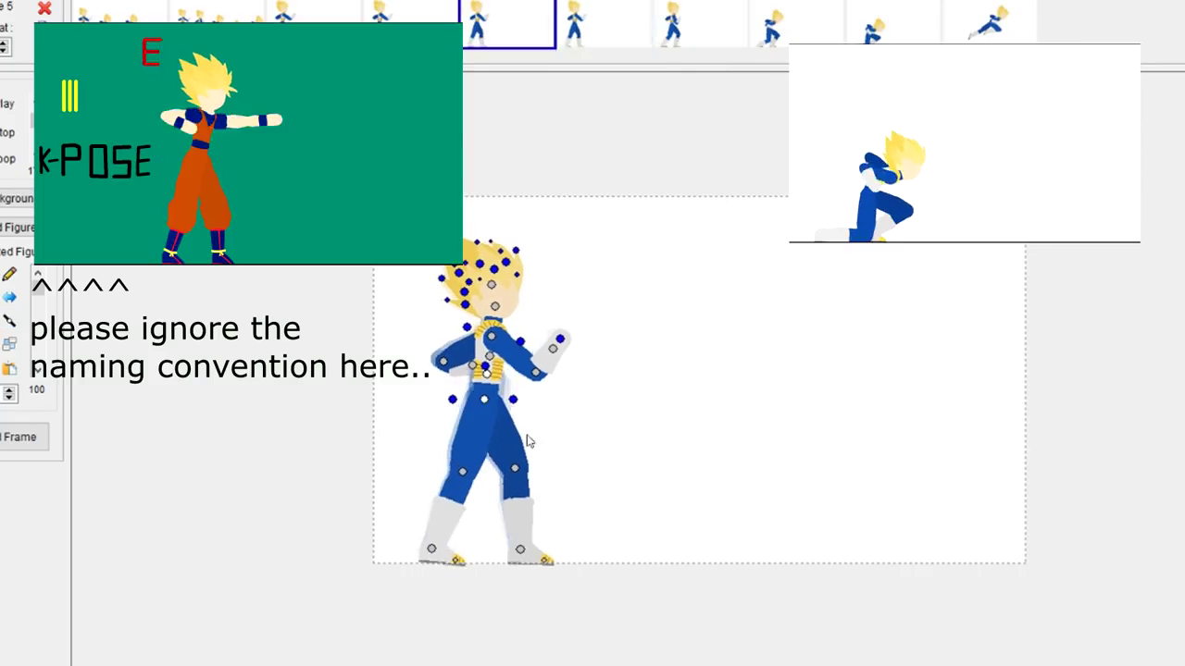
click(599, 30)
mouse_move(524, 550)
mouse_down()
mouse_move(535, 551)
mouse_move(524, 550)
mouse_up()
click(509, 30)
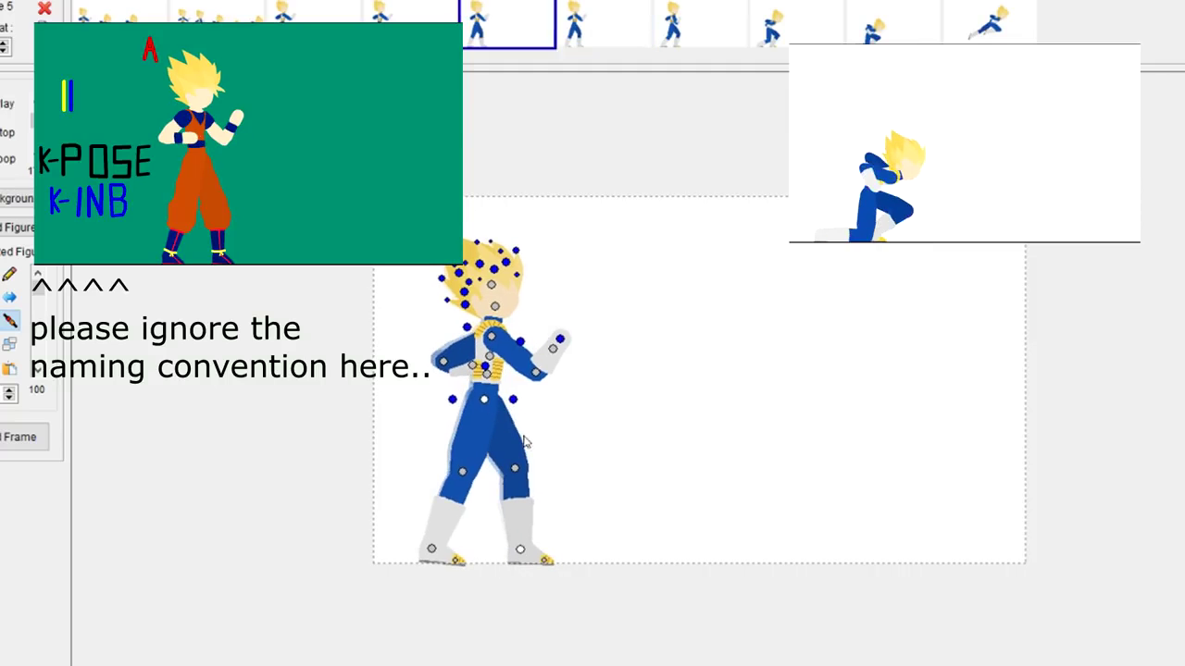
- Compare frames 4 to 7 and nudge the figure's back elbow in frame 4
click(601, 30)
click(699, 29)
click(511, 32)
click(601, 30)
click(511, 32)
click(416, 30)
drag(439, 362, 441, 367)
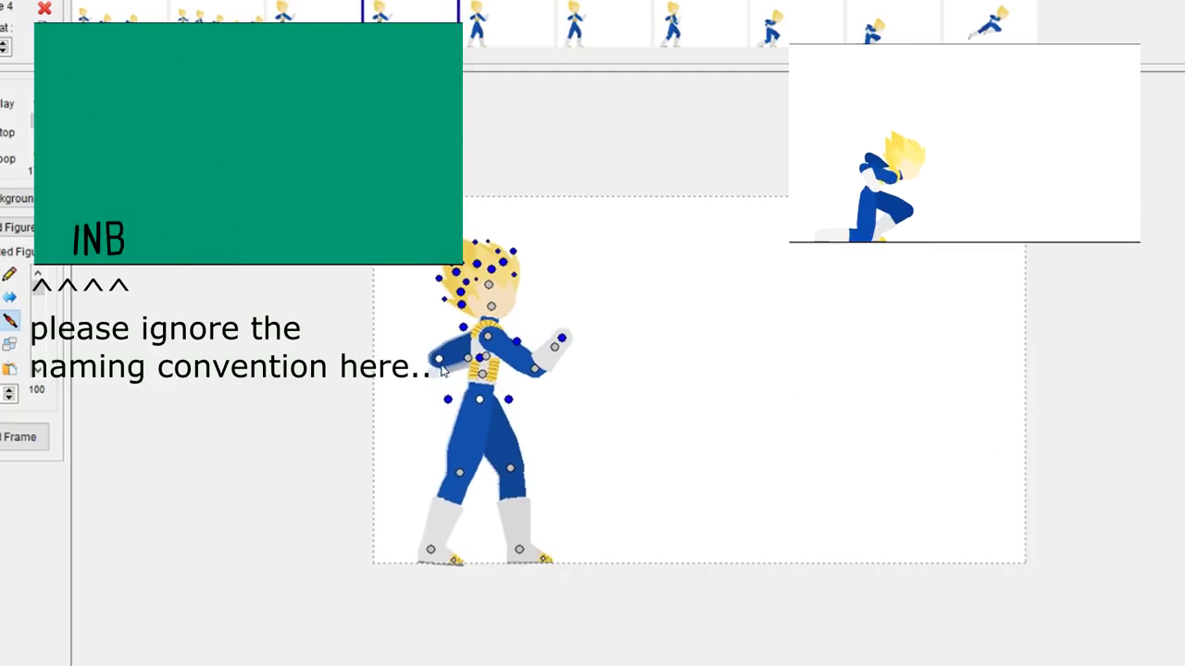
- In frame 6, lower the front elbow and draw the front hand inward, checking against the neighbouring frames
key(Right)
key(Right)
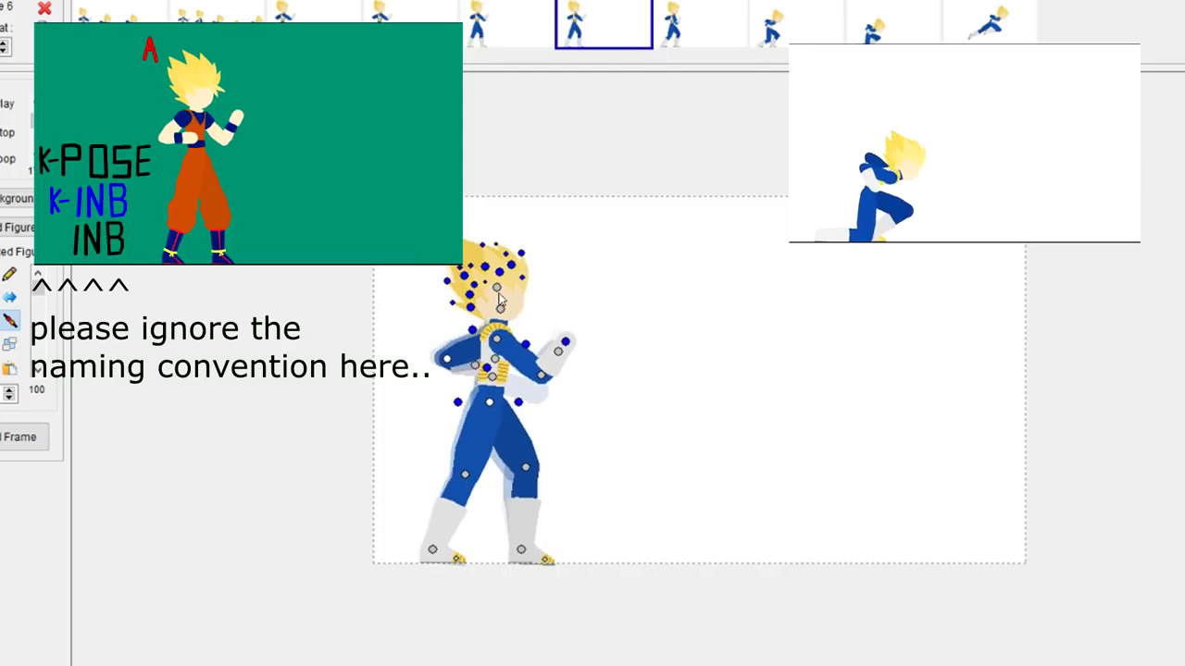
key(Left)
key(Left)
key(Right)
key(Right)
drag(541, 375, 535, 381)
drag(556, 361, 548, 356)
key(Left)
key(Right)
key(Right)
key(Left)
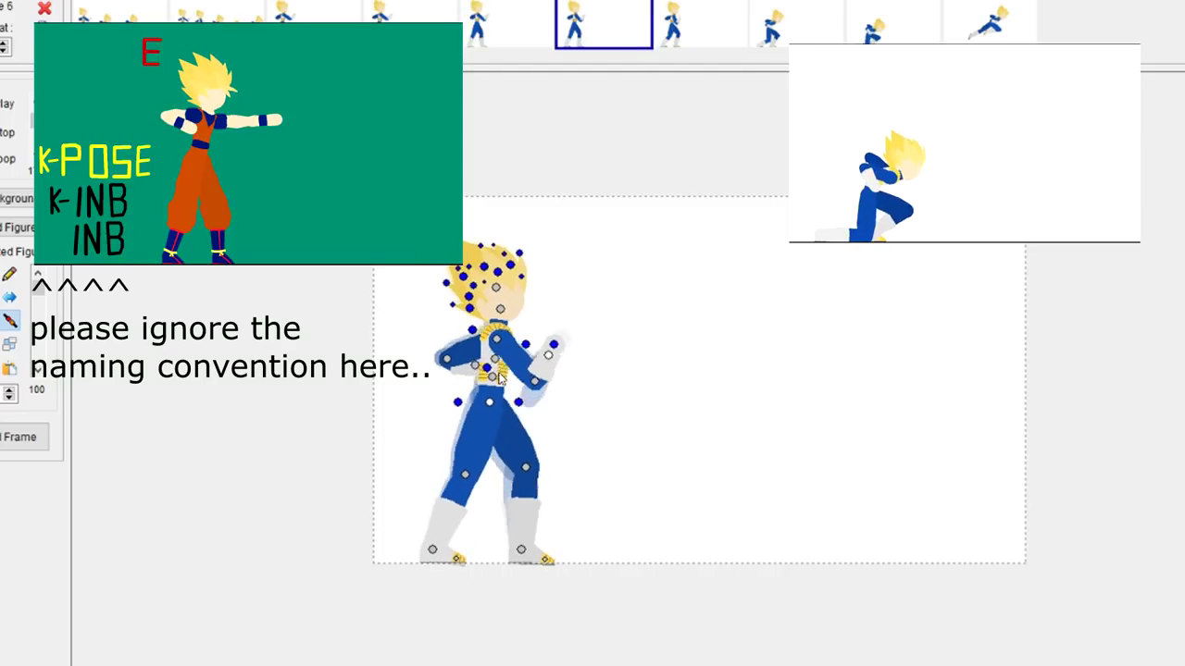
- Compare frame 6 with the frames before it and nudge the figure's head slightly
key(Left)
key(Left)
key(Right)
key(Right)
drag(510, 266, 506, 265)
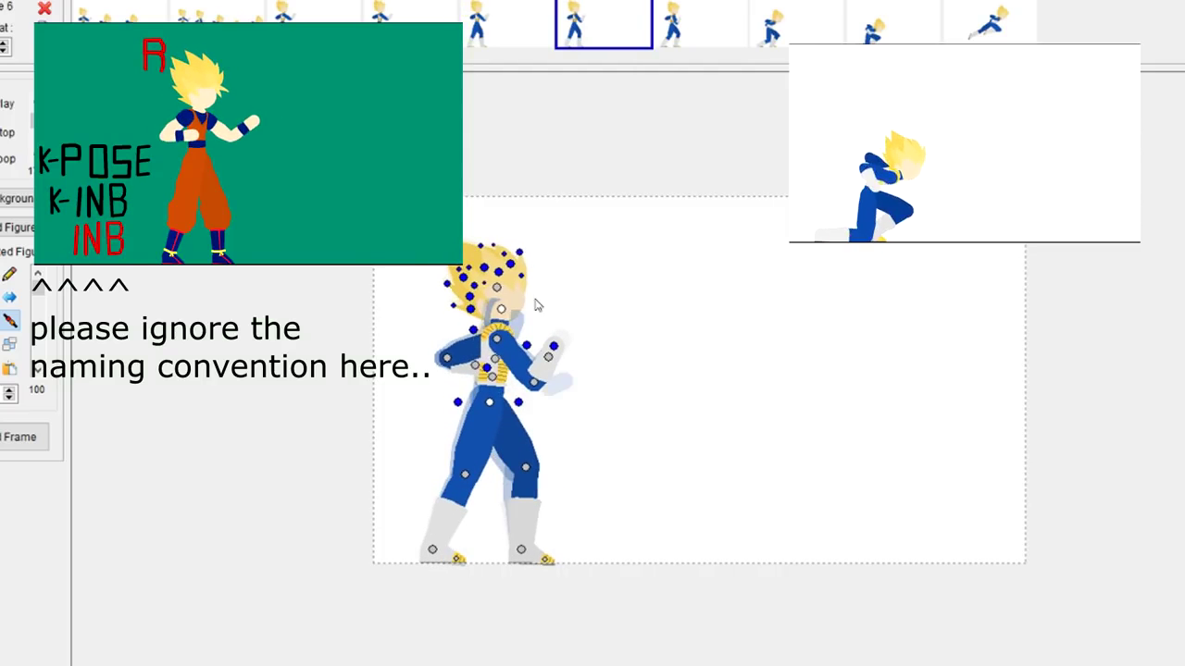
- In frame 8, lower the hips forward, bend the front knee and plant the front foot on the ground line
click(796, 26)
drag(489, 402, 509, 429)
drag(554, 488, 568, 474)
drag(567, 557, 525, 544)
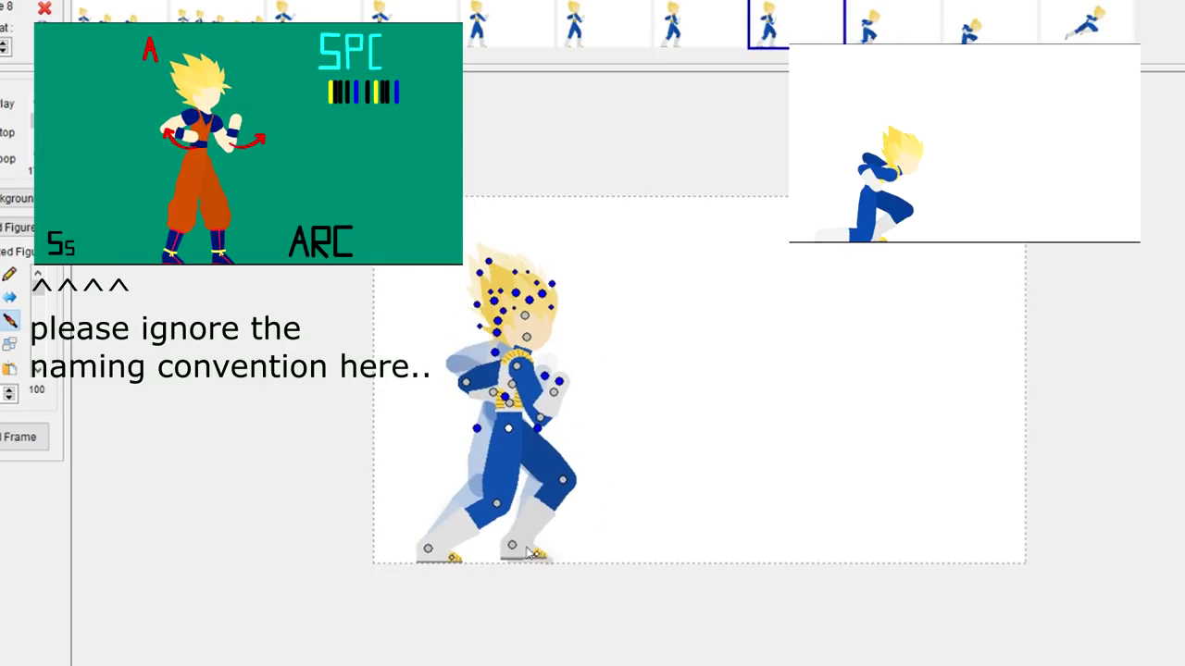
drag(571, 486, 571, 485)
- Lean the torso forward and tuck the front arm toward the waist in frame 8, comparing it with adjacent frames
drag(509, 402, 518, 387)
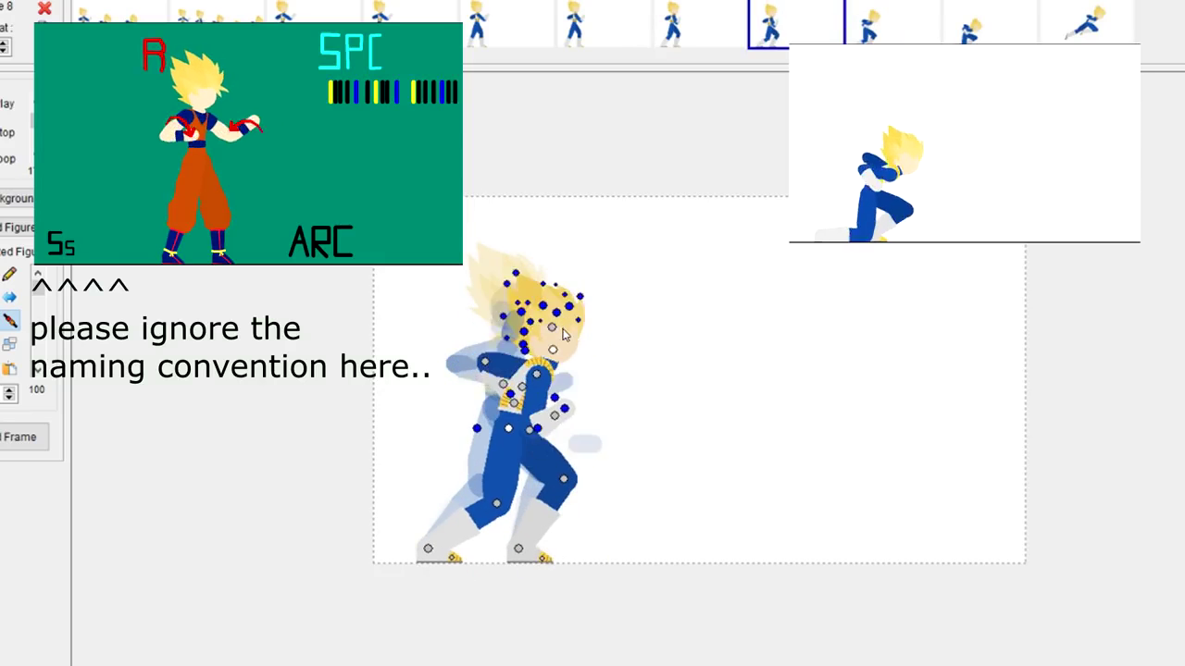
drag(529, 430, 493, 445)
key(Left)
key(Left)
key(Right)
key(Right)
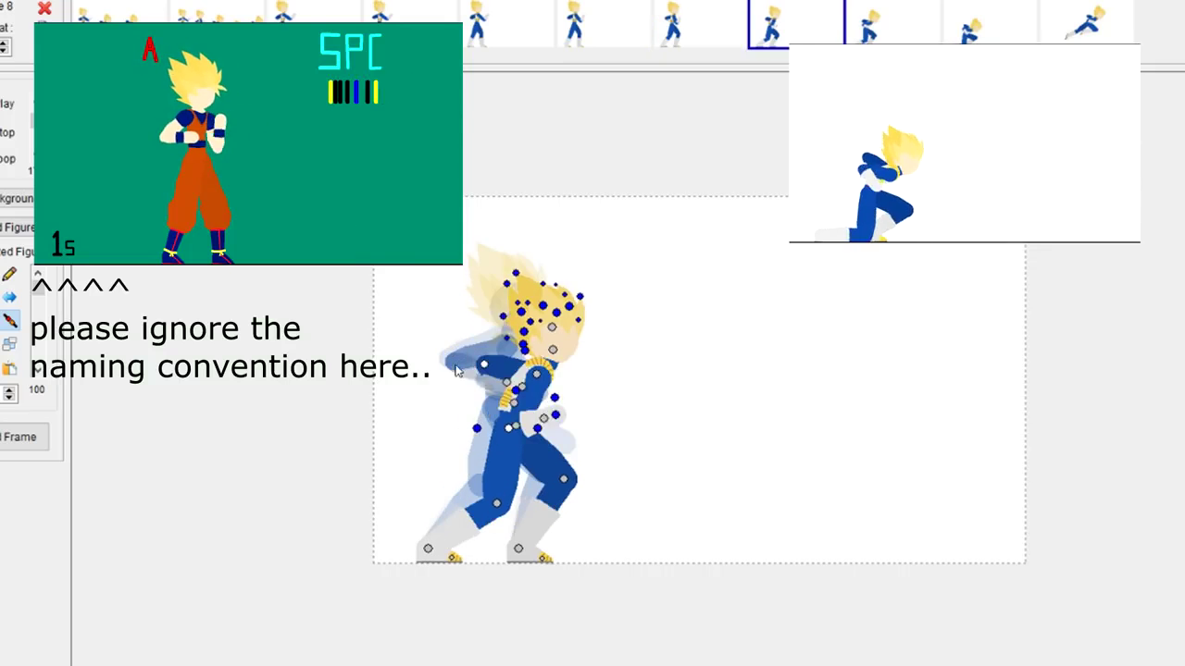
key(Right)
key(Left)
key(Left)
key(Right)
key(Right)
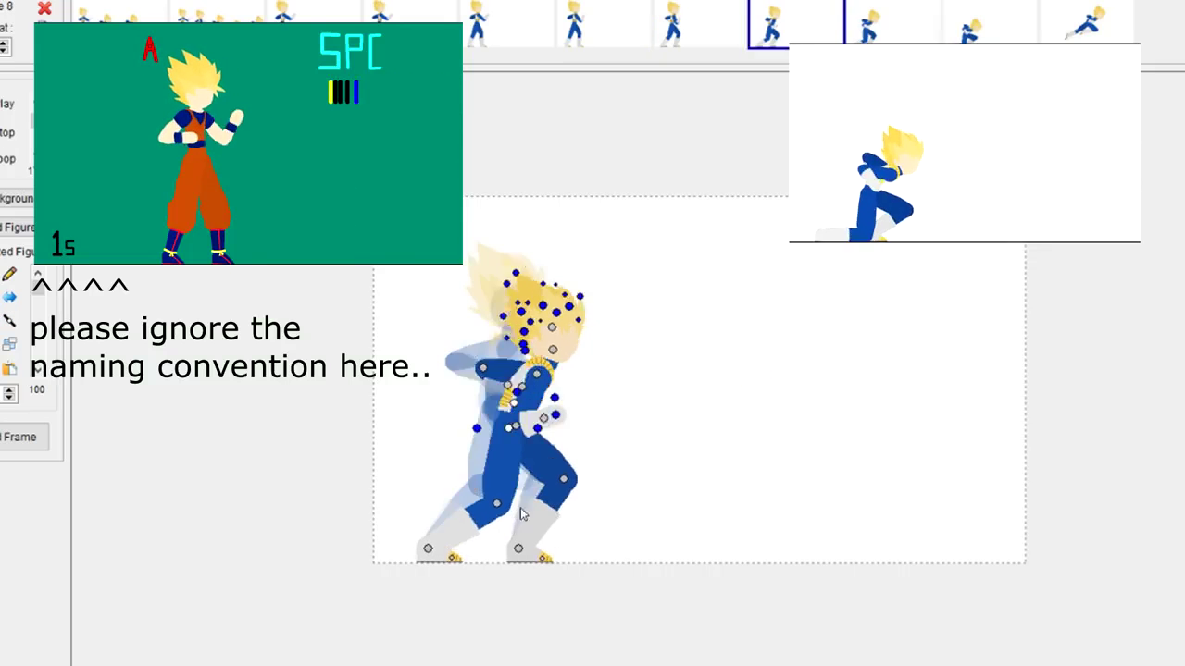
- Nudge the front knee in frame 10's crouch and compare the pose with frames 7 to 9
key(Right)
drag(597, 501, 596, 505)
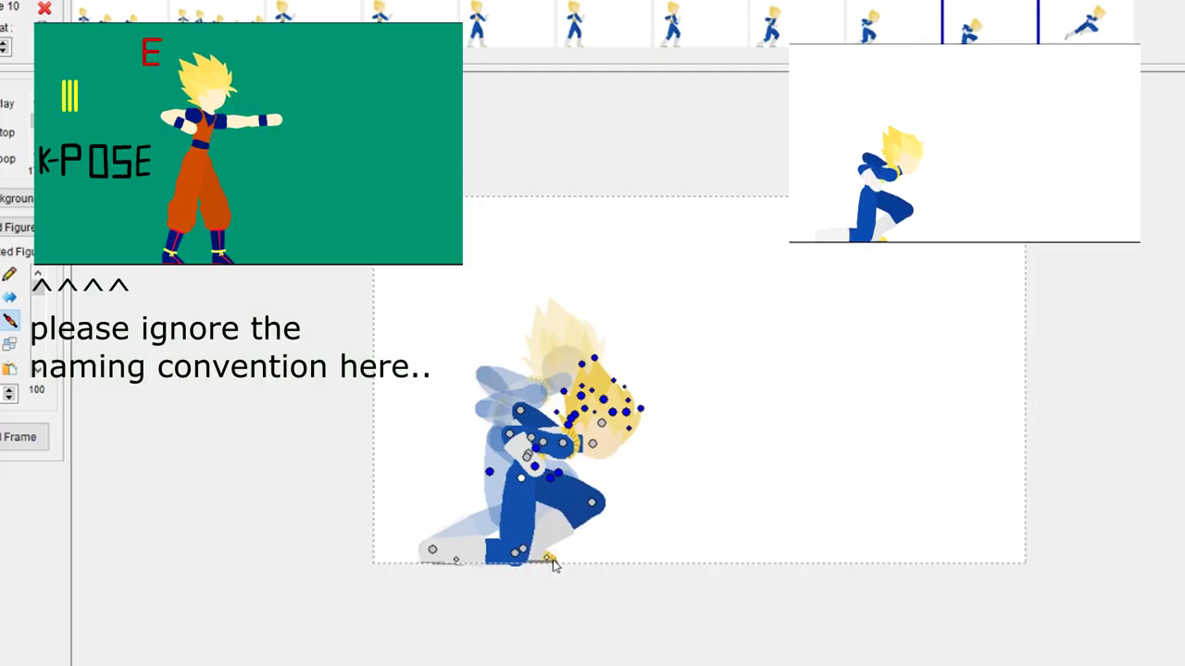
key(Left)
key(Left)
key(Left)
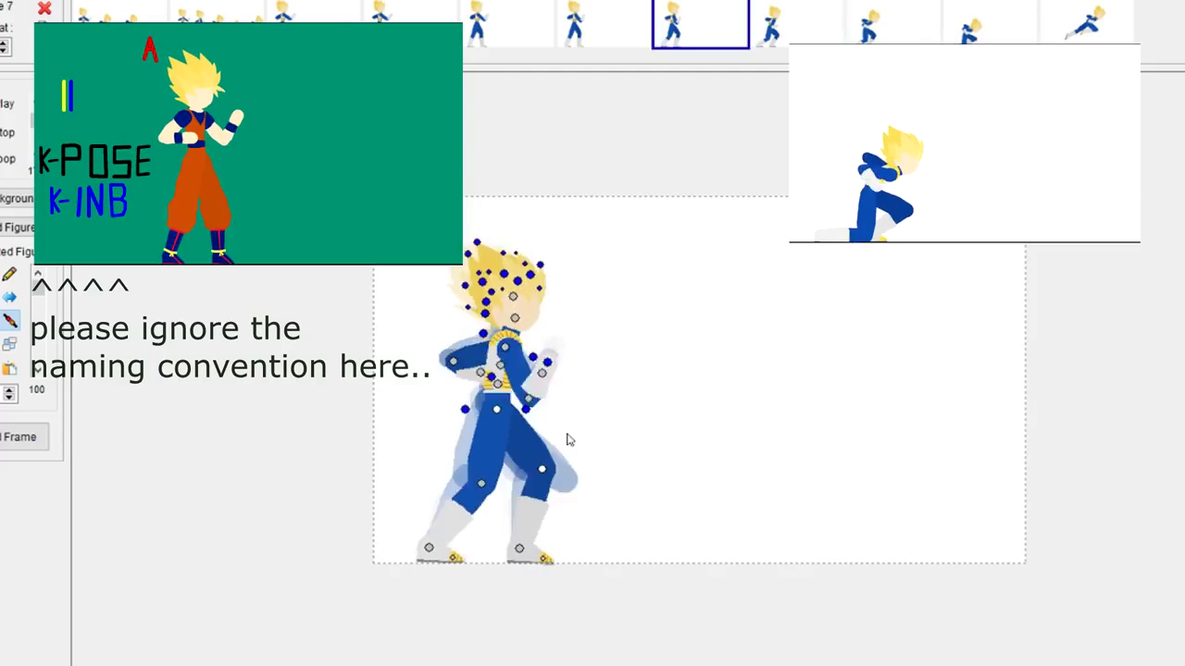
key(Right)
key(Right)
key(Right)
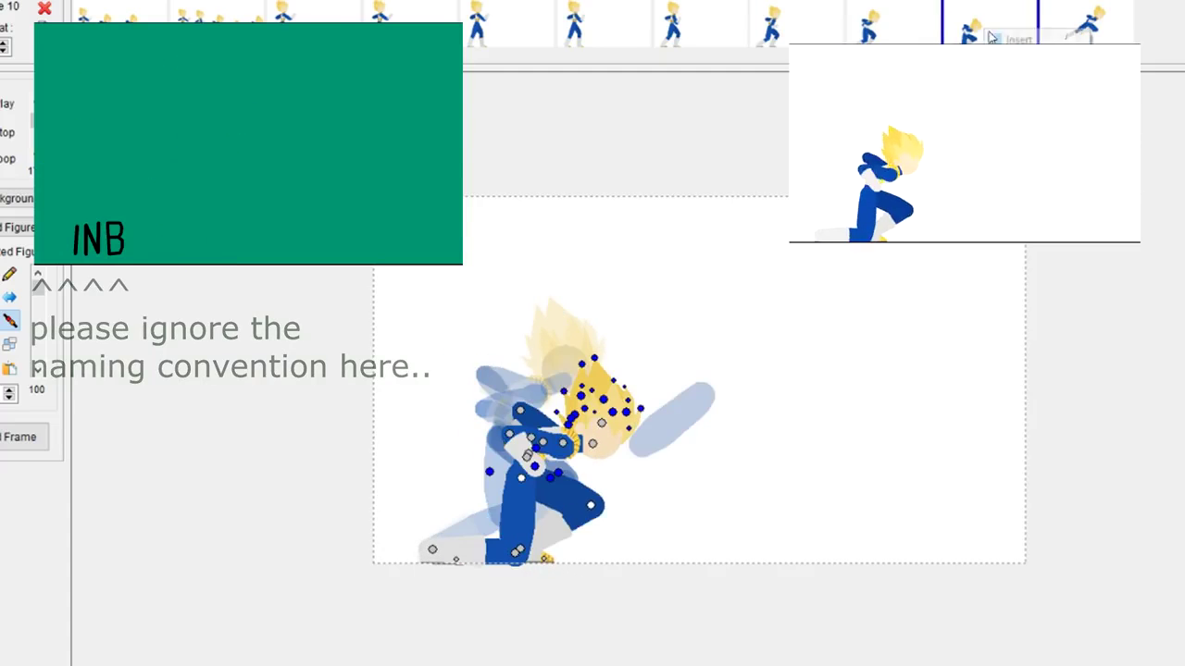
- Compare frame 9's crouch with its neighbouring frames, nudging the body up slightly and the rear leg back
key(Left)
key(Right)
key(Left)
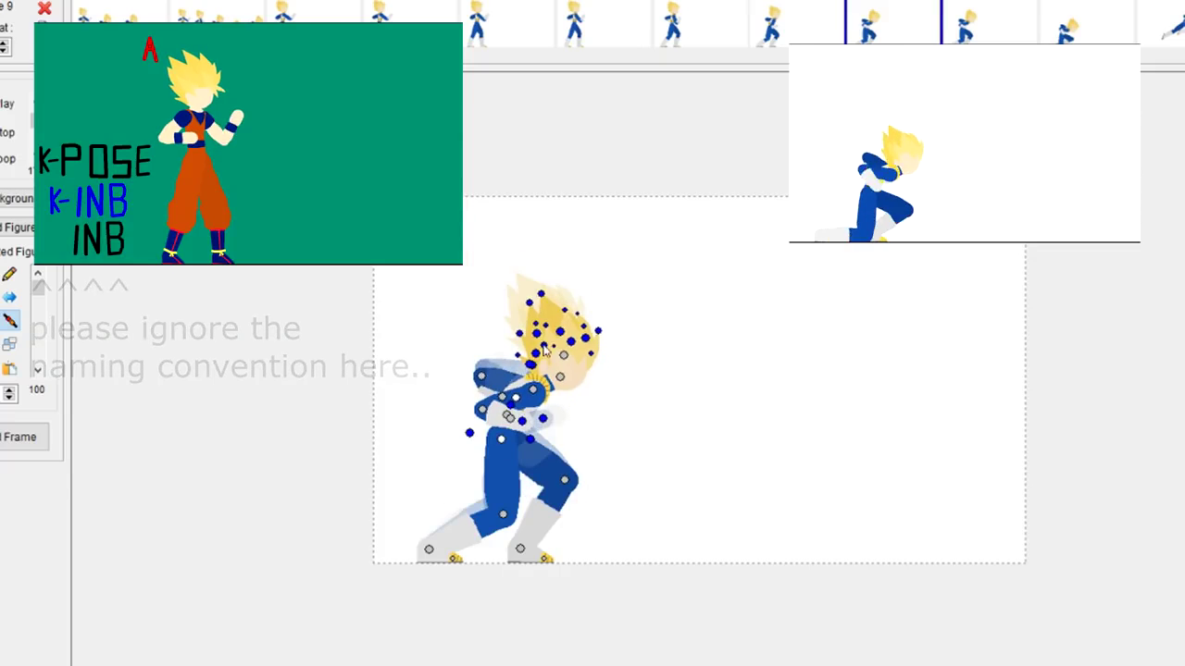
key(Left)
key(Left)
key(Right)
key(Right)
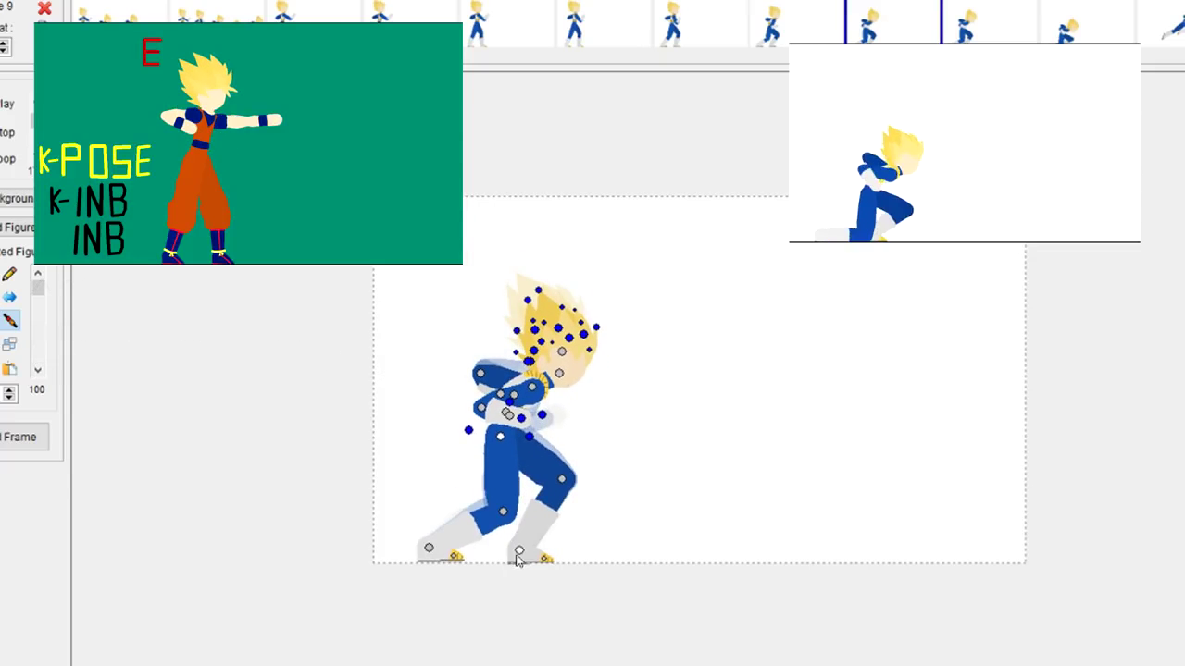
key(Left)
key(Left)
key(Right)
key(Right)
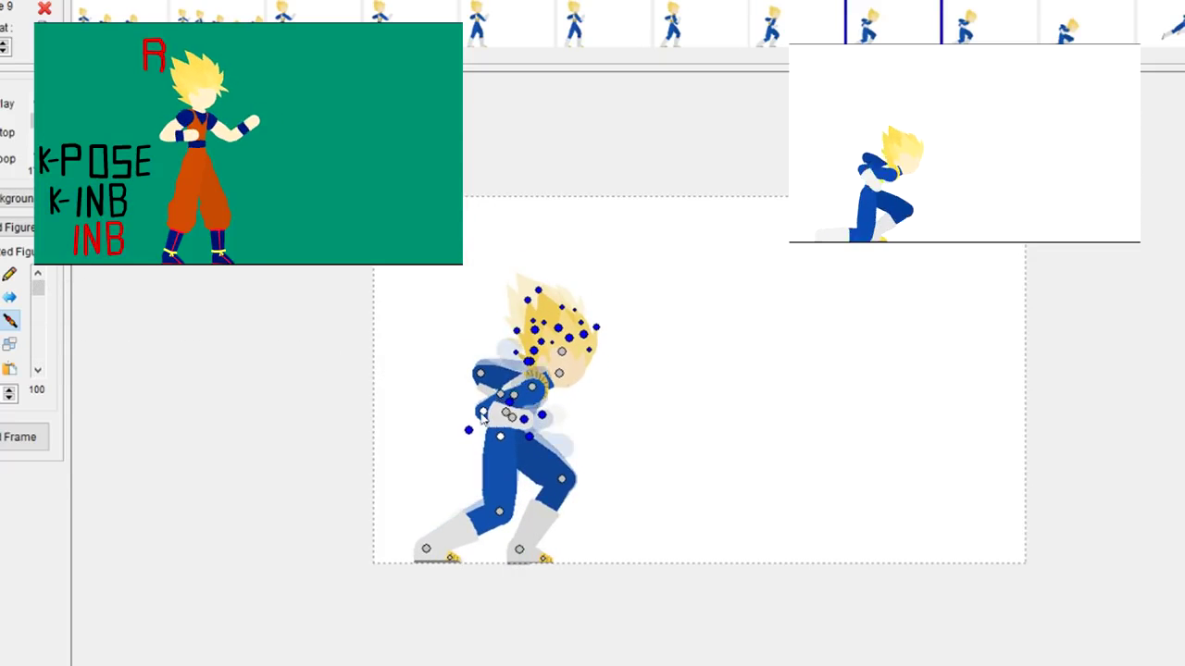
- Compare frame 9 with frames 10 and 11 to check the spacing of the arms, head and legs
key(Left)
key(Right)
key(Right)
key(Left)
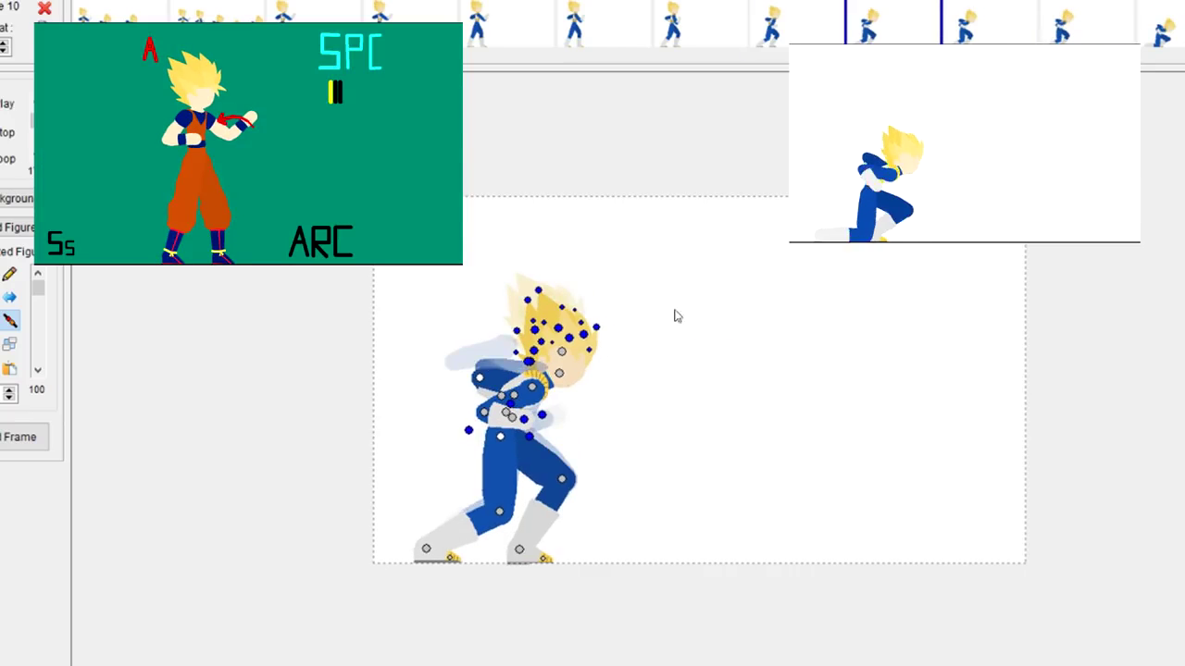
key(Right)
key(Left)
key(Right)
key(Right)
key(Left)
key(Left)
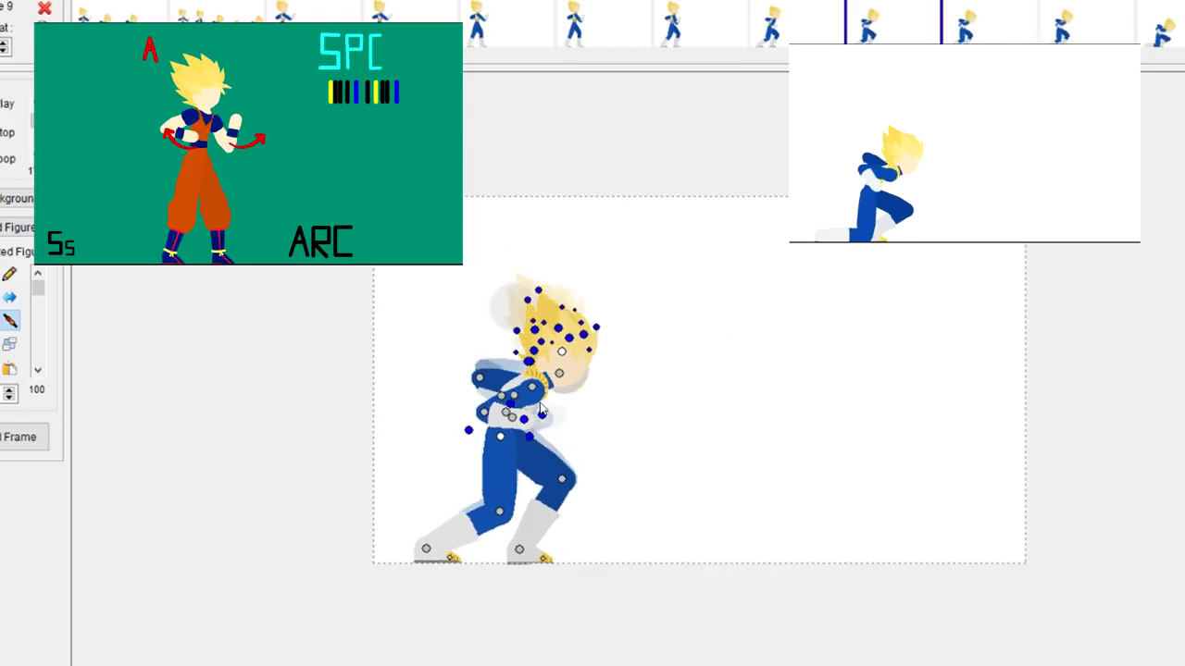
- In frame 11, pull the front foot back slightly and adjust the rear arm and the head
key(Right)
key(Right)
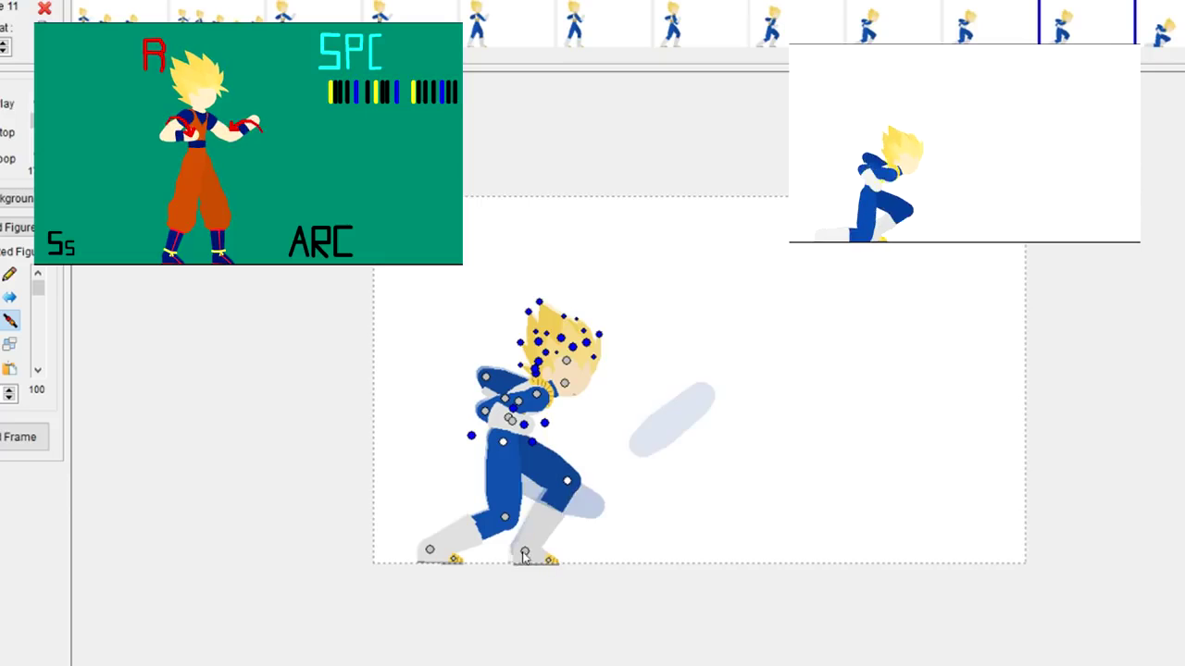
drag(524, 552, 519, 548)
drag(486, 377, 484, 407)
drag(567, 361, 566, 357)
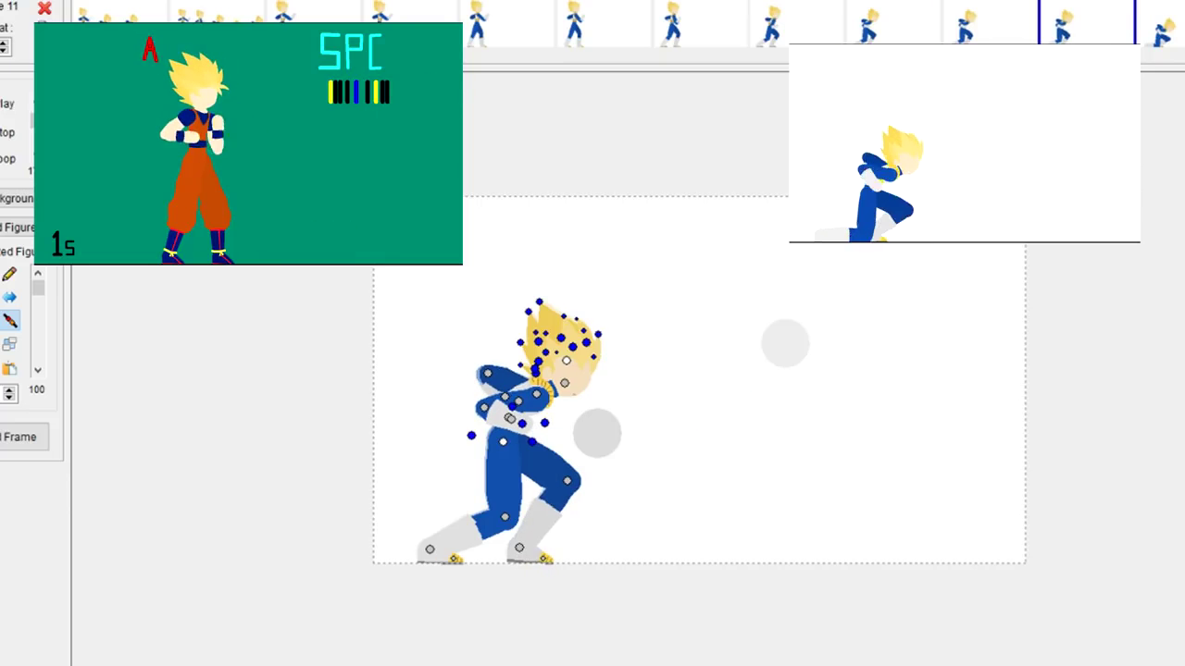
- Play the animation from frame 1, stop it and open the final frames of the sequence
click(314, 14)
click(6, 104)
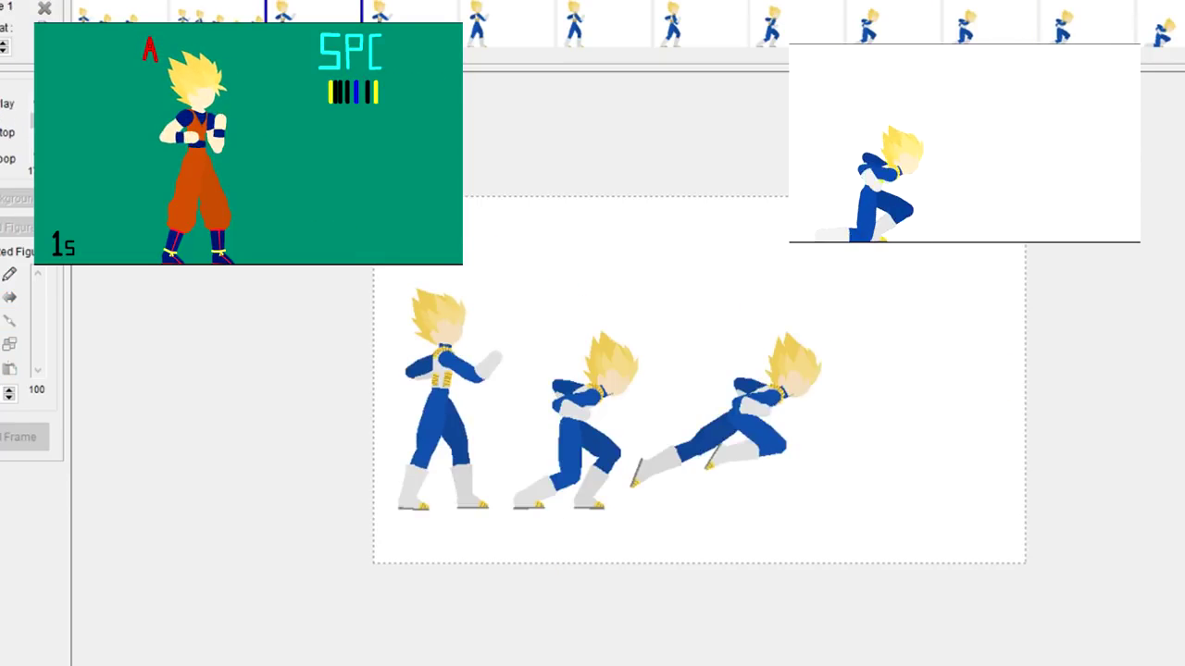
click(5, 132)
click(1088, 28)
click(1164, 33)
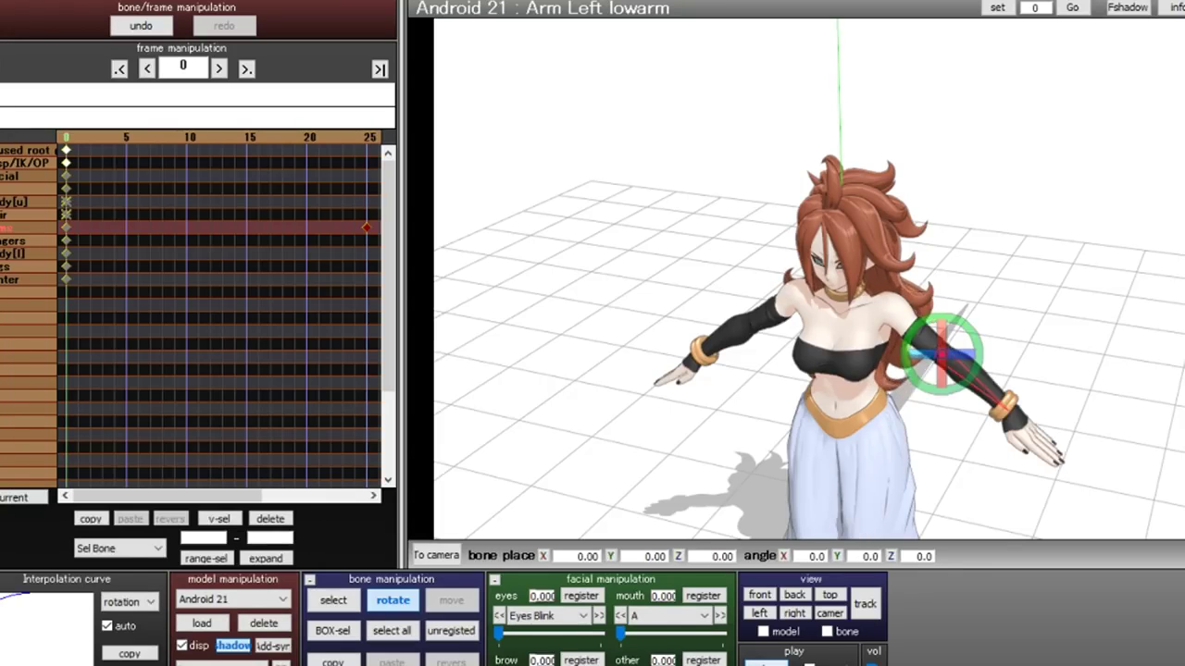
- Switch to MikuMikuDance and play Android 21's left lower arm motion to examine its interpolated movement
click(767, 665)
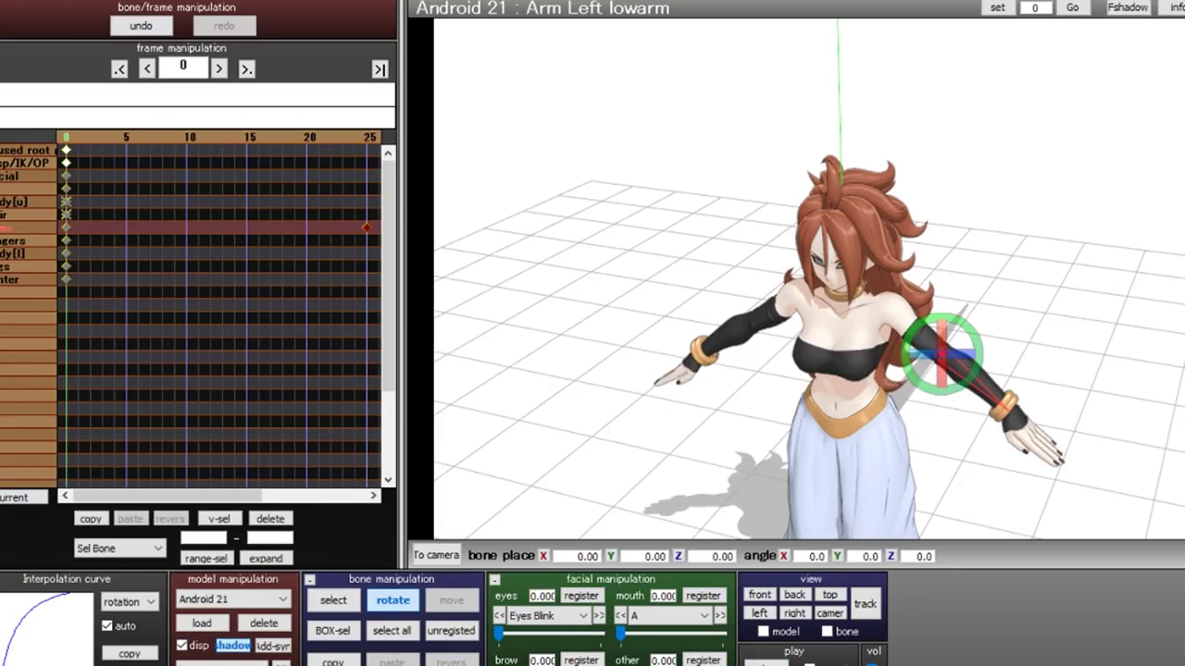
click(770, 665)
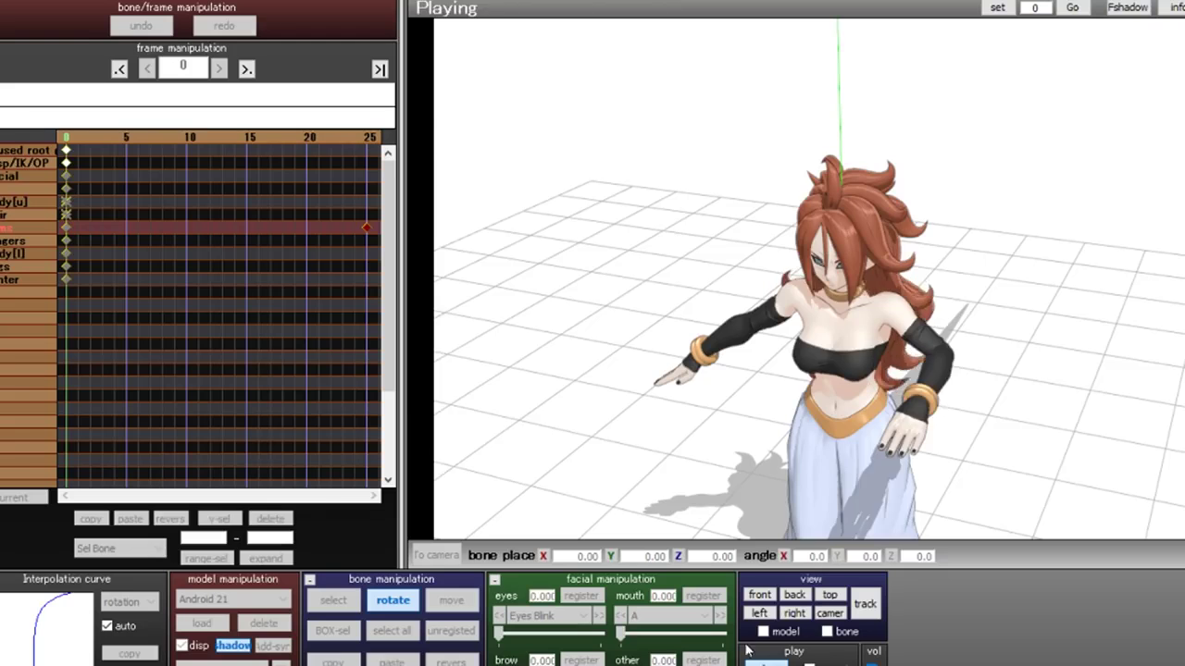
drag(261, 498, 371, 501)
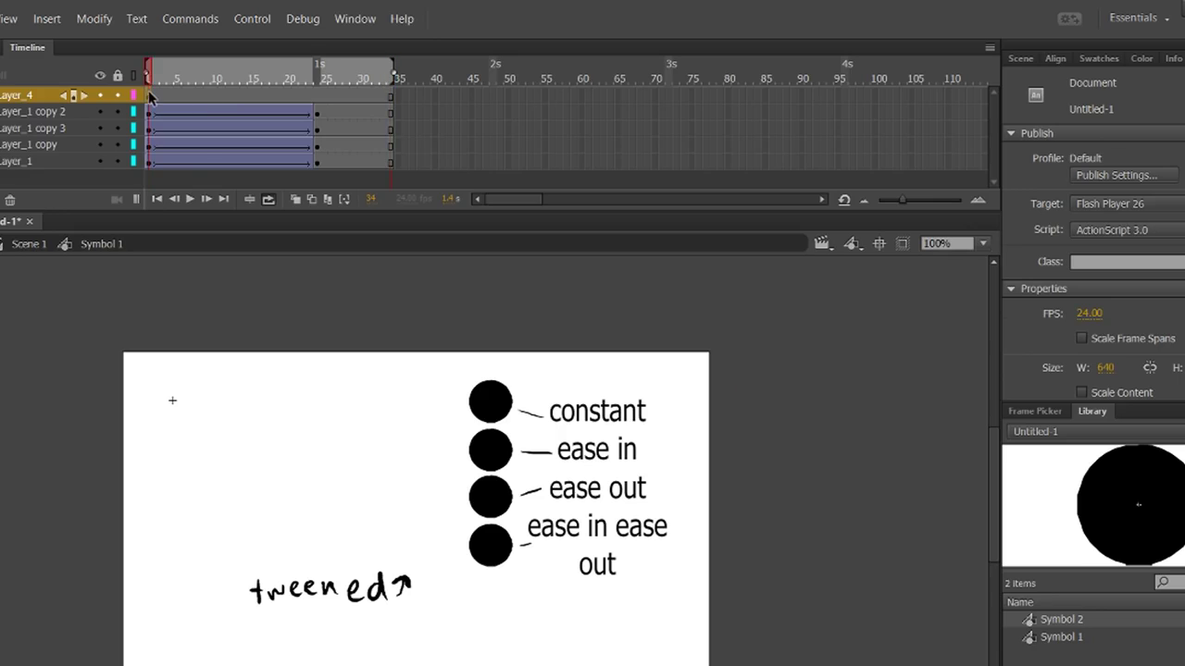
- Switch to Adobe Animate, play the four tweened circles from frame 1 and pause to compare their easing
click(151, 97)
click(189, 199)
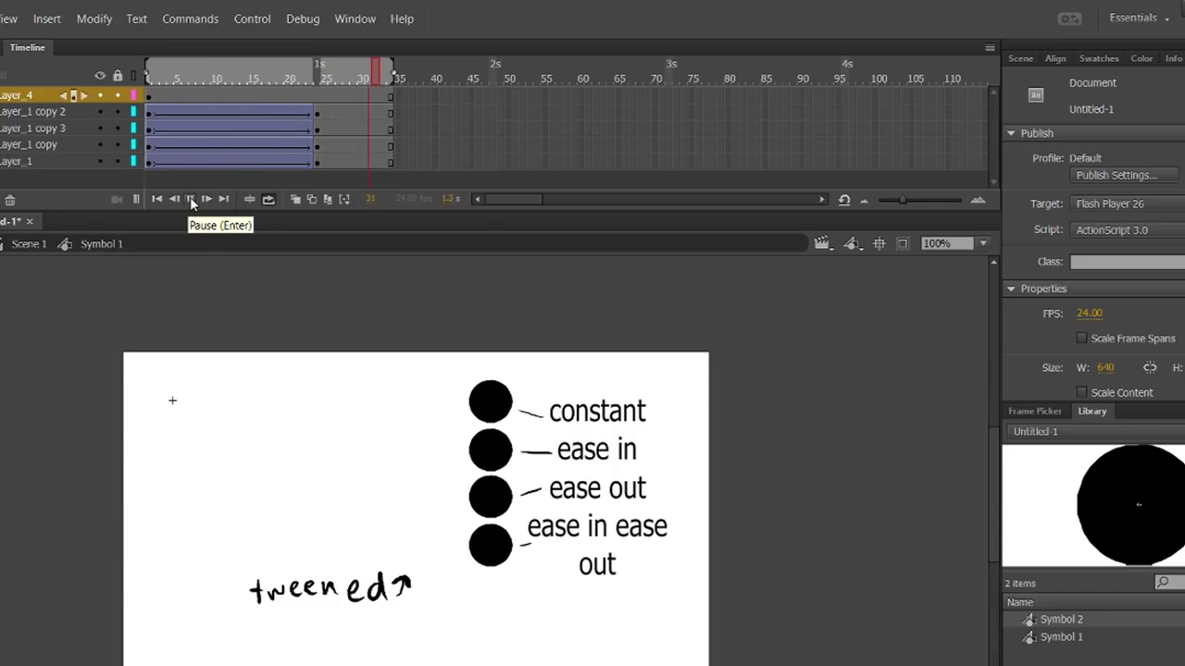
click(190, 199)
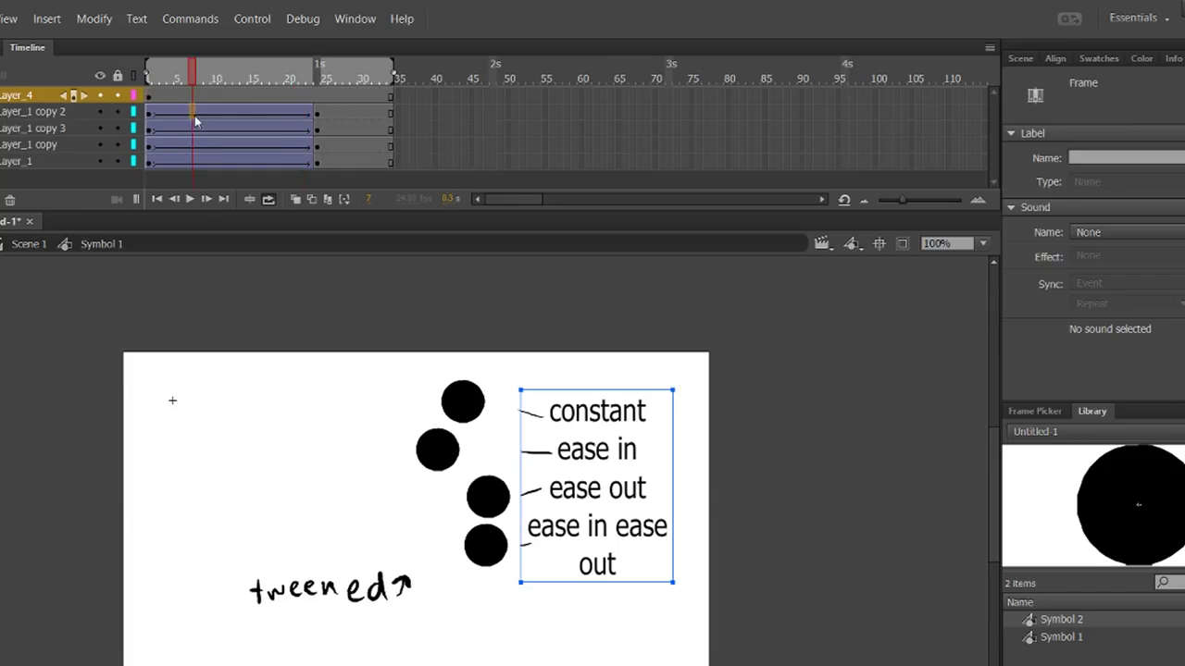
- Remove the classic tween from the Layer_1 copy 2 layer and create a new classic tween on it
click(190, 118)
right_click(188, 118)
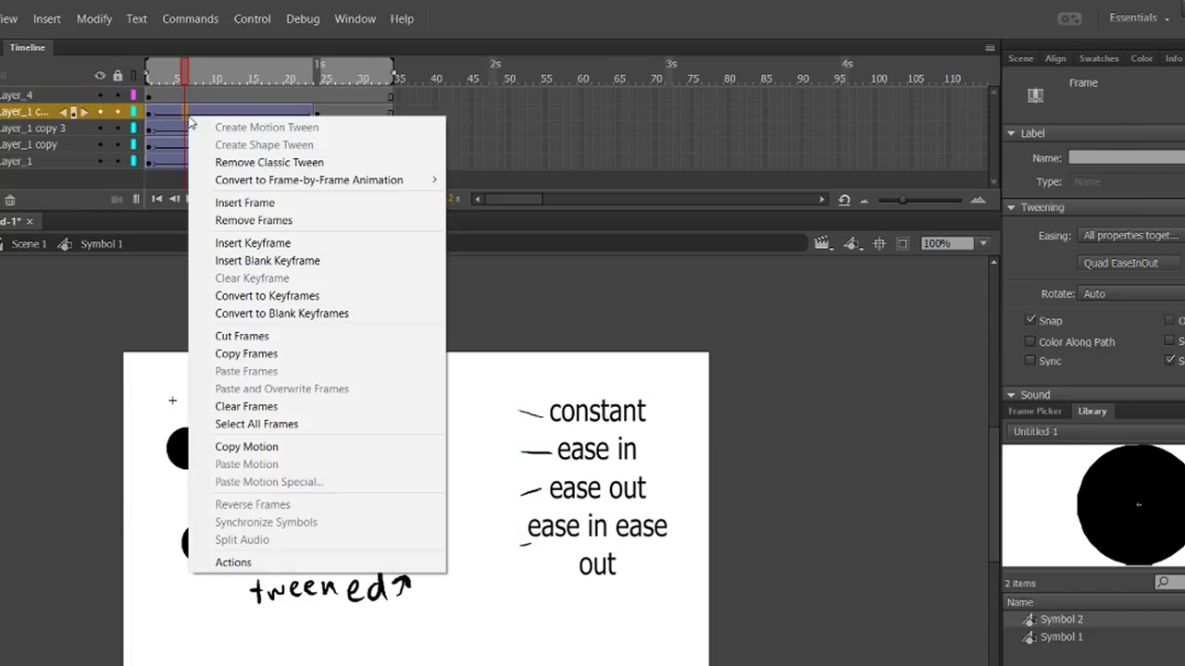
click(222, 162)
right_click(152, 112)
click(226, 156)
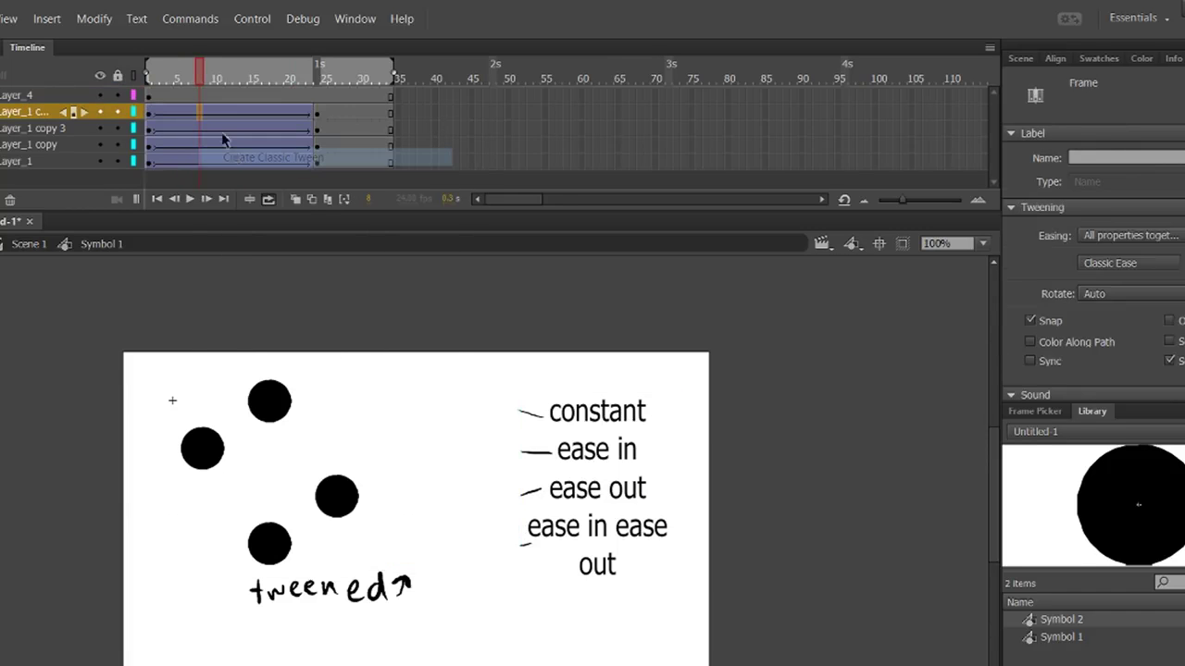
- Examine the ease presets available for the classic tween on Layer_1 copy 2 and close the list
click(205, 113)
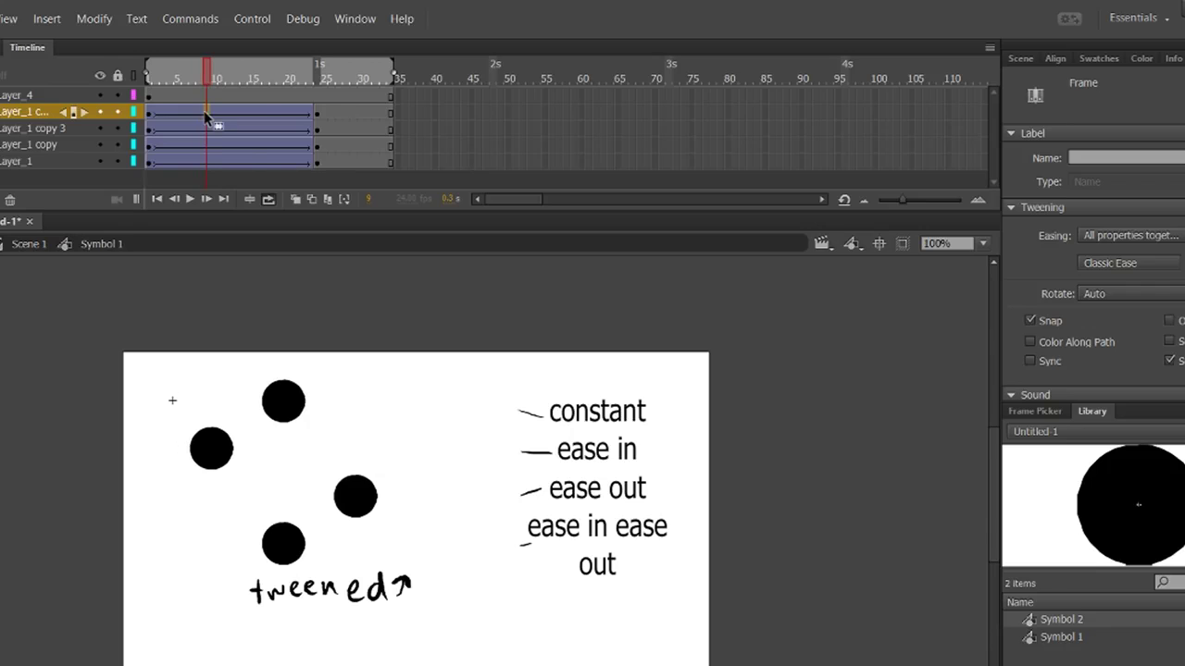
click(252, 109)
click(1118, 263)
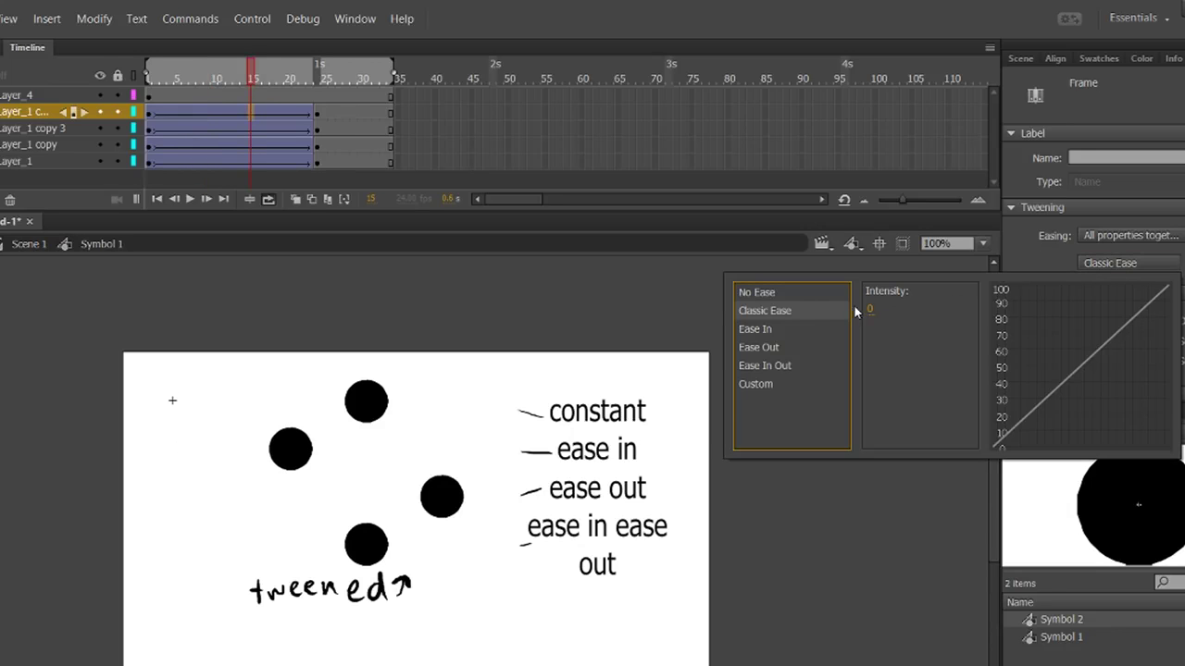
click(466, 346)
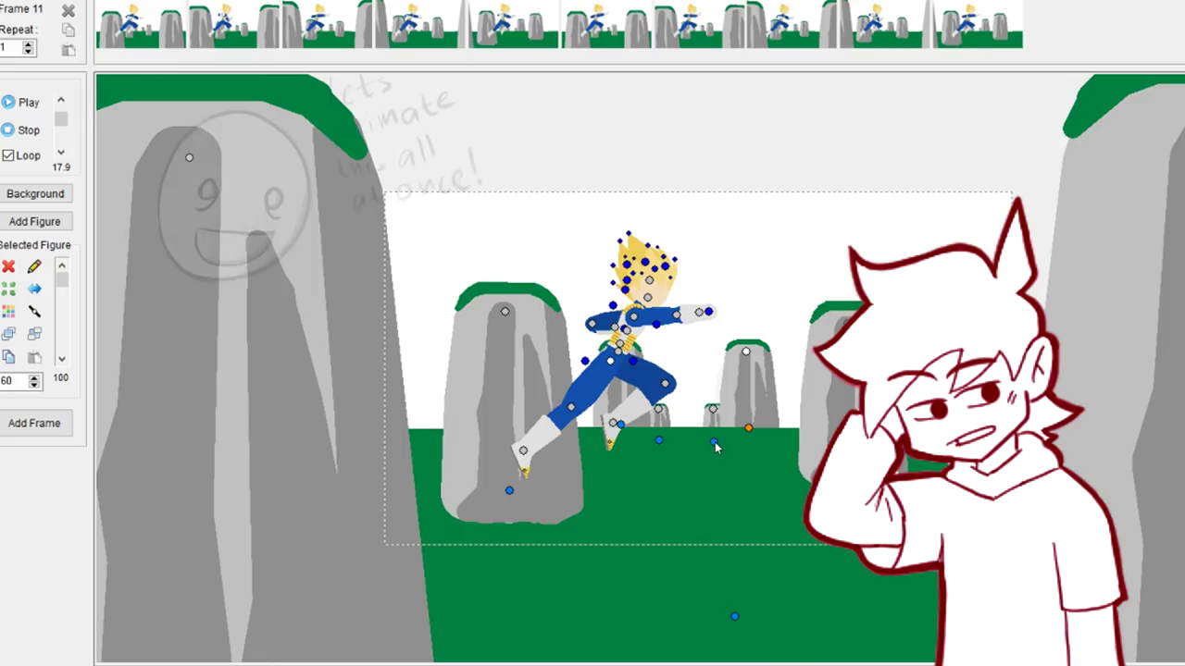
- Back in Pivot, select the background rocks together, enlarge them to scale 33 and shift them slightly sideways
click(714, 442)
ctrl+click(749, 428)
ctrl+click(851, 460)
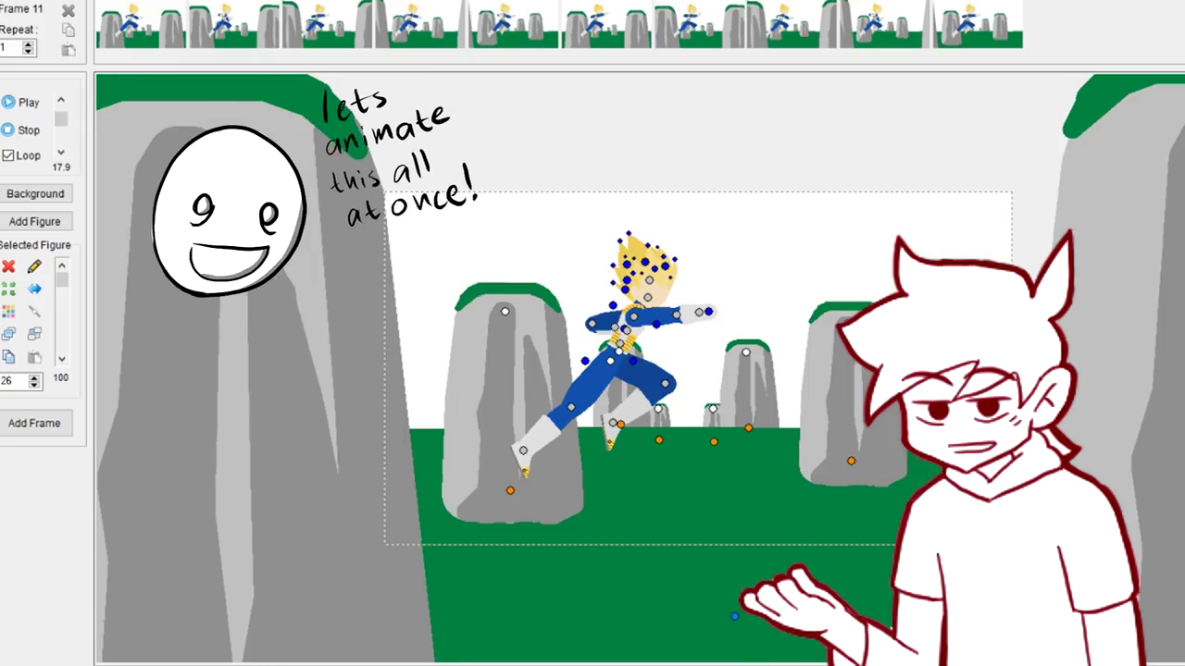
click(34, 378)
click(34, 378)
click(34, 378)
click(35, 378)
drag(715, 444, 719, 444)
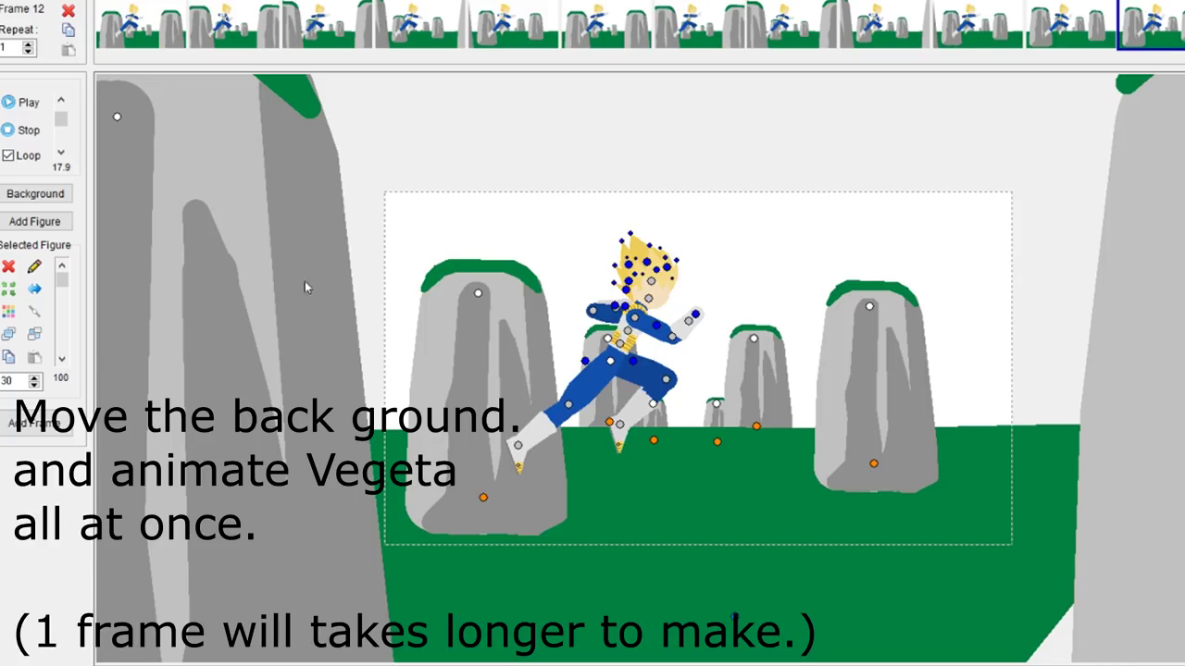
drag(867, 306, 879, 289)
drag(888, 465, 893, 464)
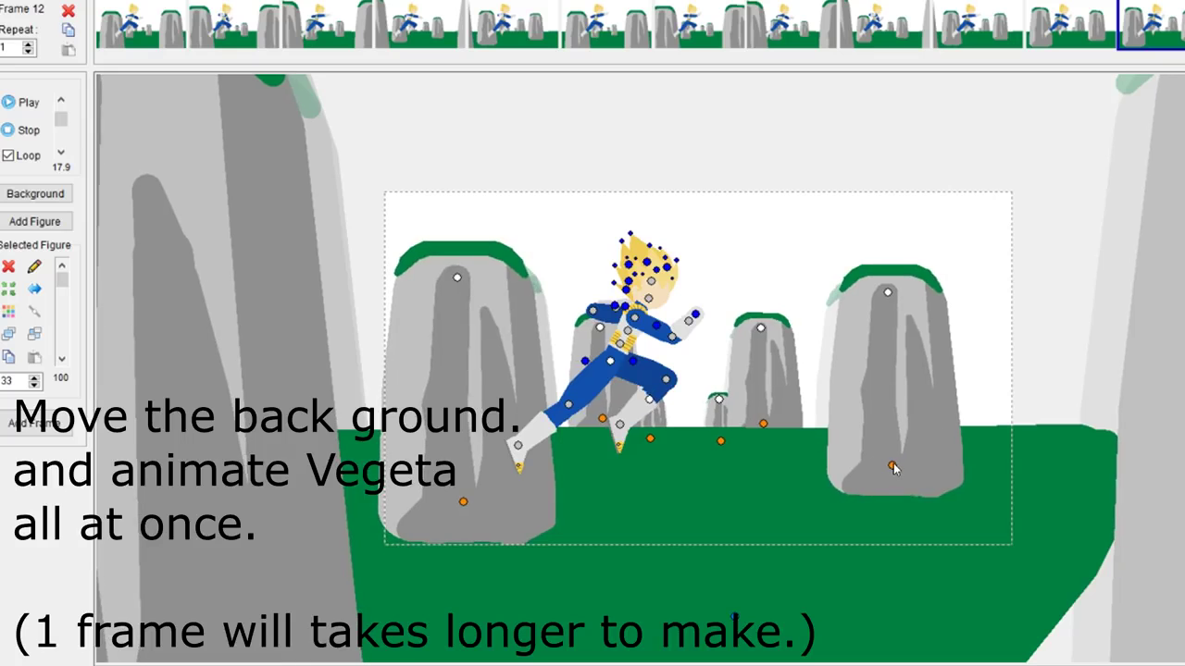
- Add a frame after frame 12 and repose Vegeta with the front arm stretched straight forward
click(35, 423)
click(1147, 30)
drag(672, 336, 640, 393)
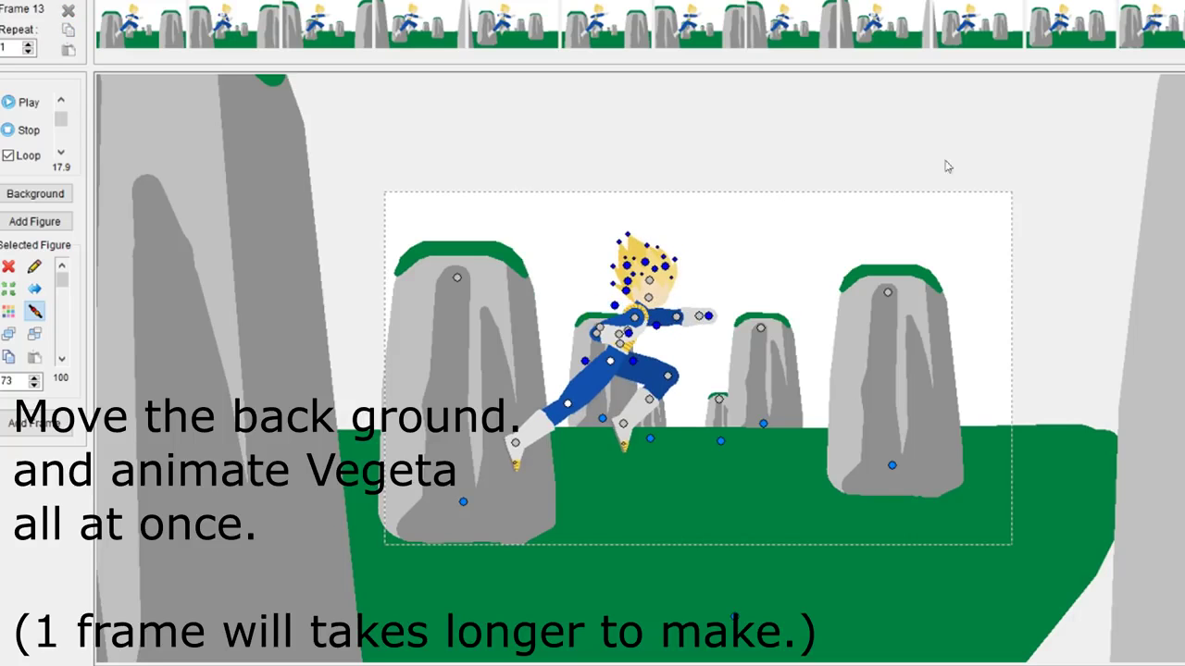
- In frame 13, enlarge the selected background rocks to scale 80 and move them slightly to suit the forward motion
click(1169, 35)
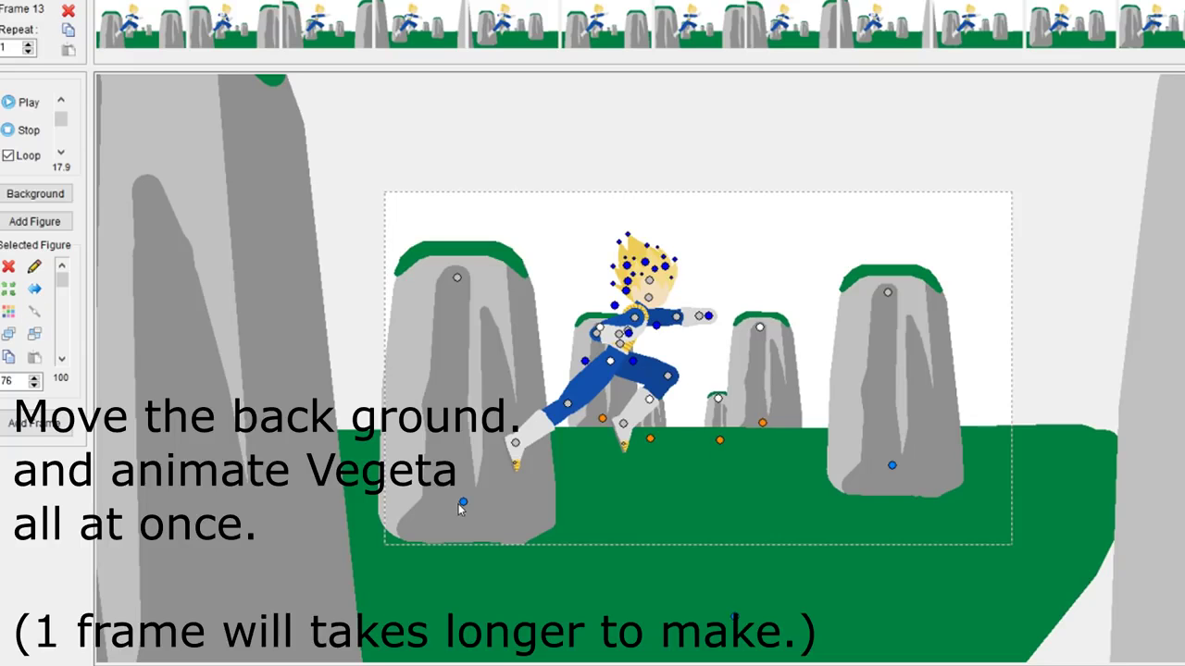
drag(888, 292, 902, 286)
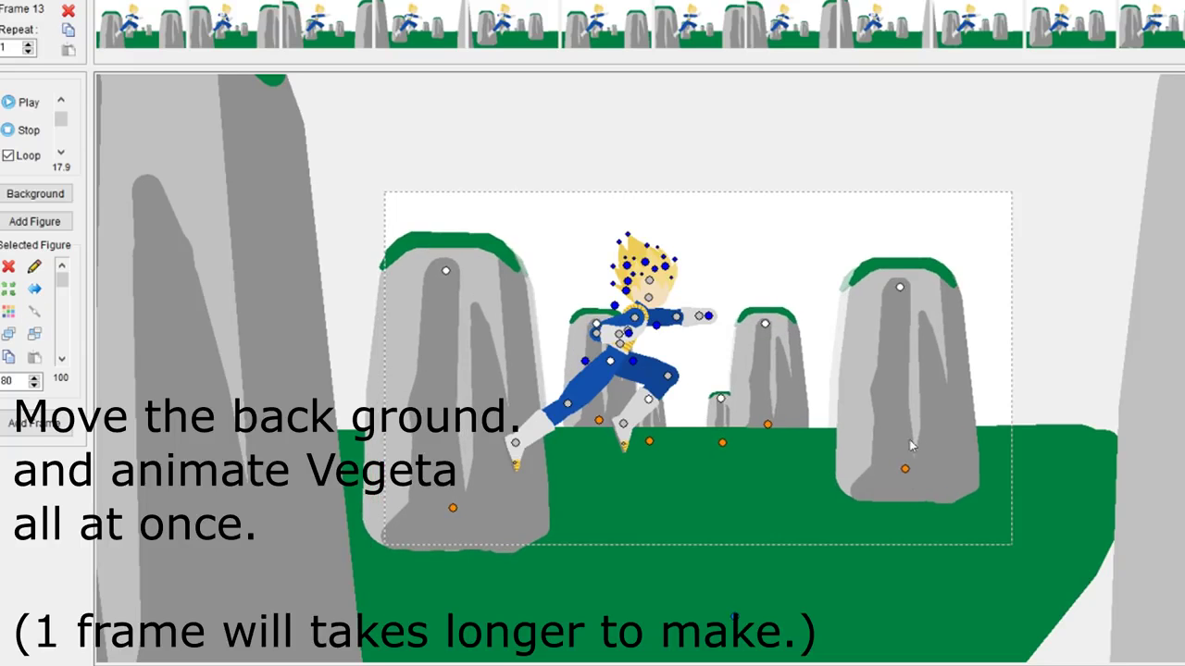
click(907, 469)
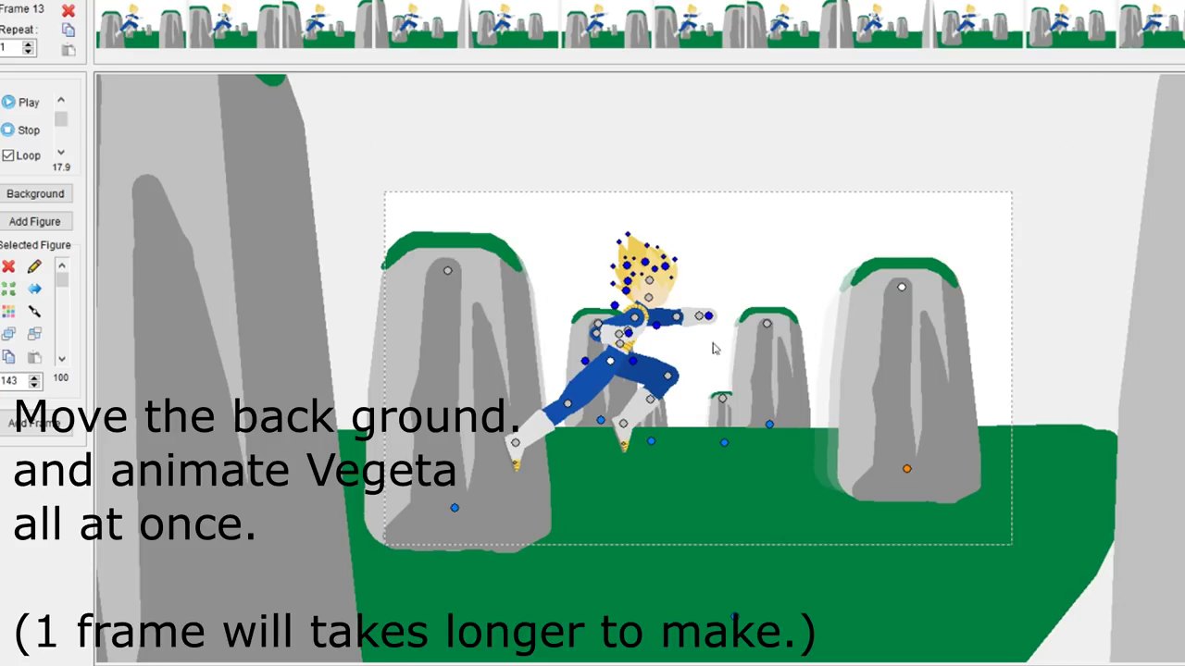
- Bend Vegeta's front arm at the elbow and raise the rear arm in frame 13, and preview the run
drag(682, 324, 677, 344)
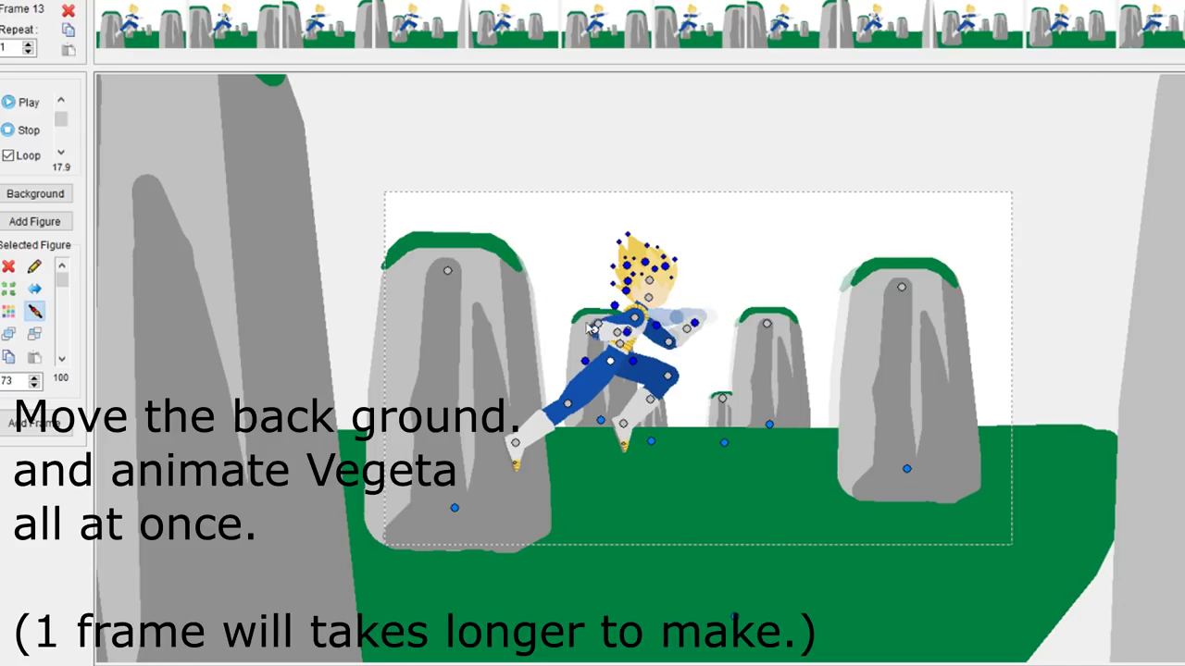
click(1183, 28)
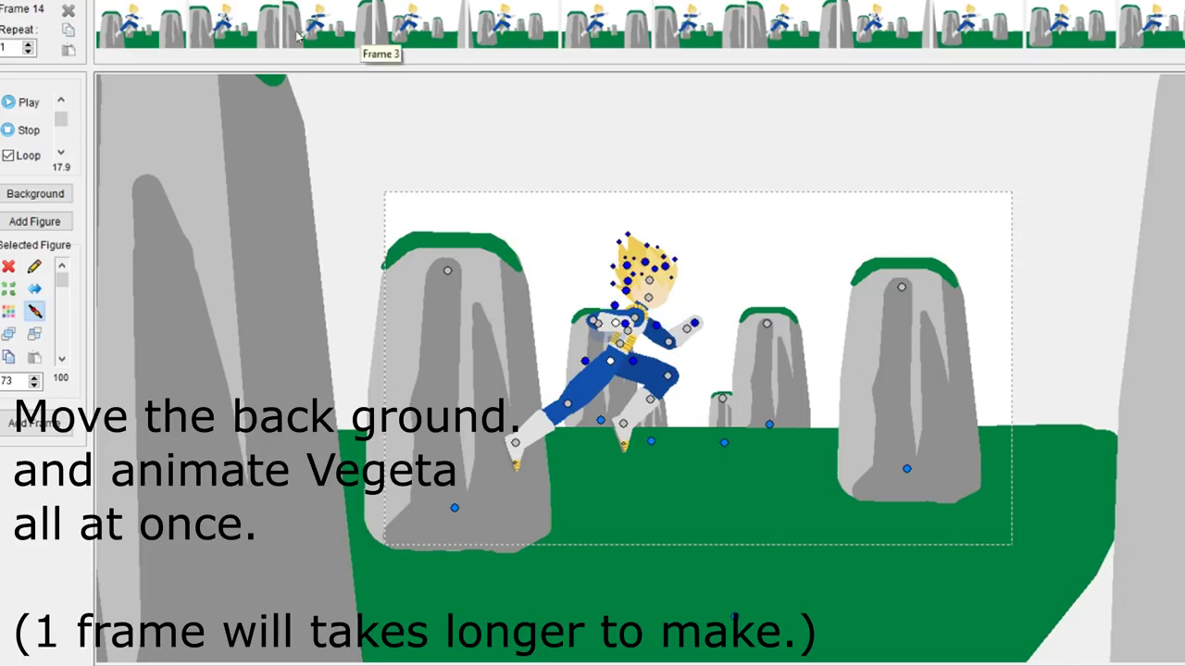
click(24, 102)
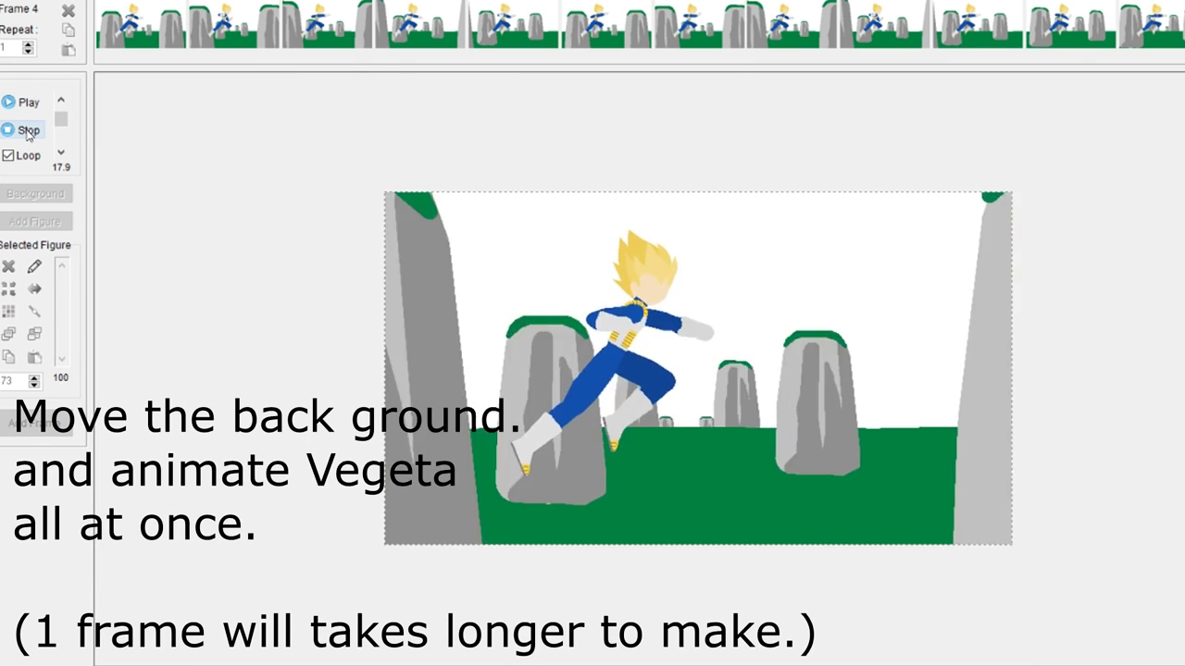
click(28, 130)
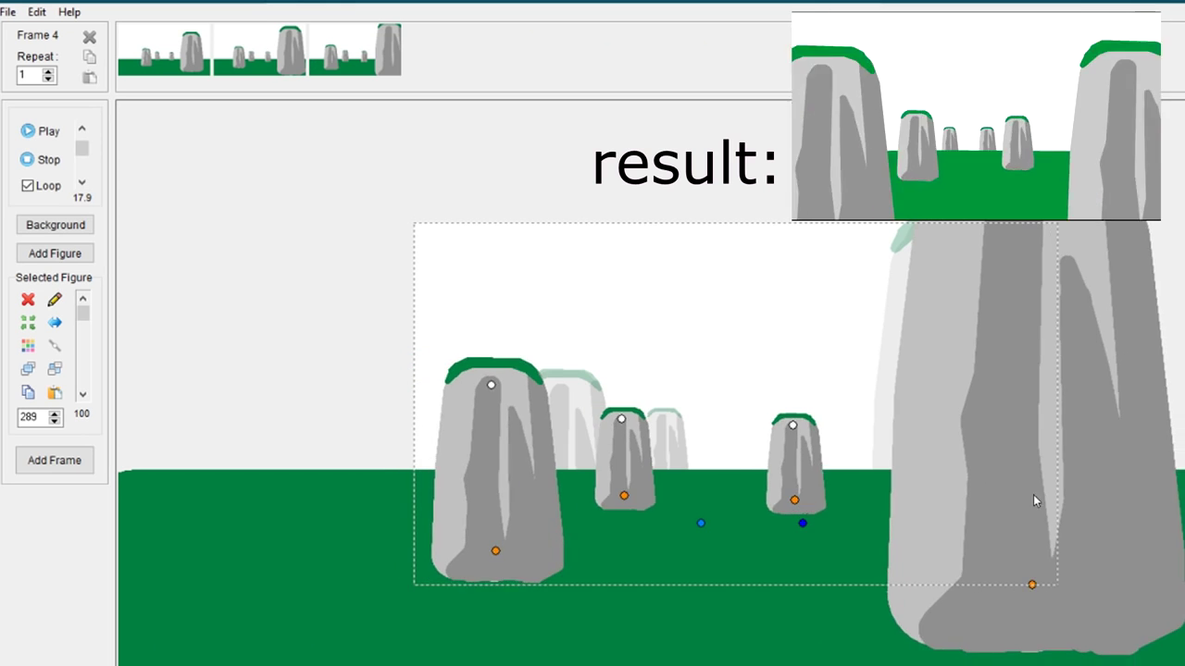
- Shift the group of rocks up and to the right, add the next frame of the rock background and preview it
drag(1033, 495, 1050, 573)
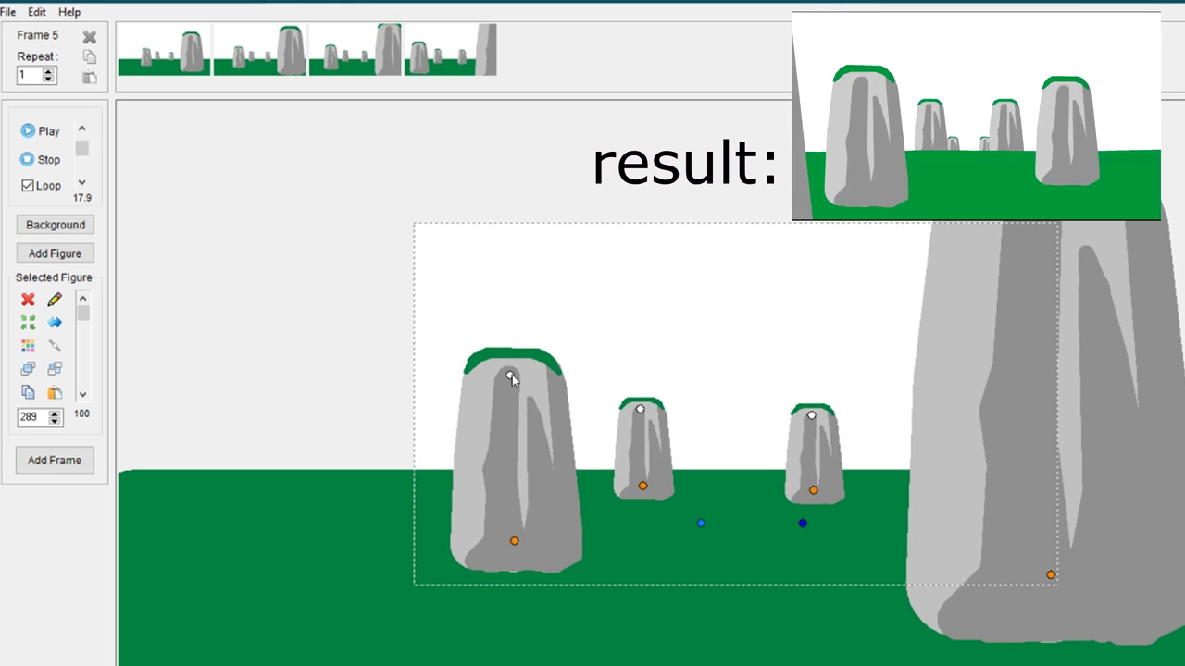
drag(606, 504, 624, 491)
click(55, 460)
click(260, 50)
click(545, 50)
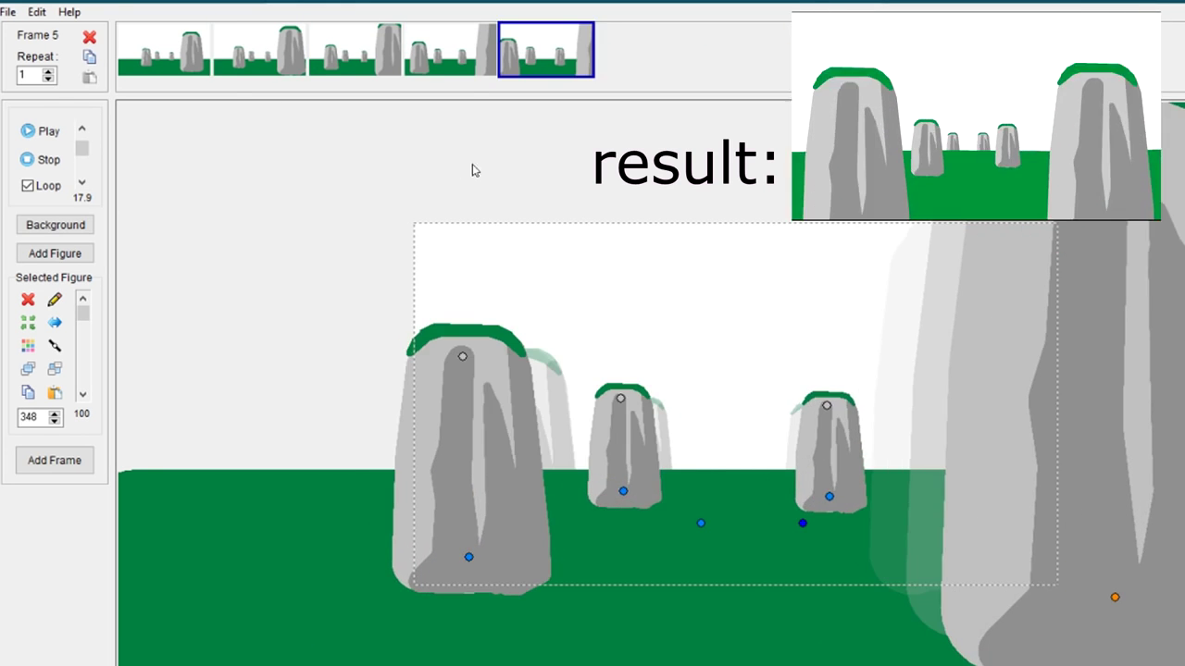
click(41, 132)
click(46, 159)
- In frame 4, copy and paste the two middle rocks and place the copies at scale 19 along the horizon
click(451, 50)
click(642, 485)
ctrl+click(813, 490)
key(ctrl+c)
key(ctrl+v)
drag(811, 415, 765, 435)
drag(770, 485, 762, 463)
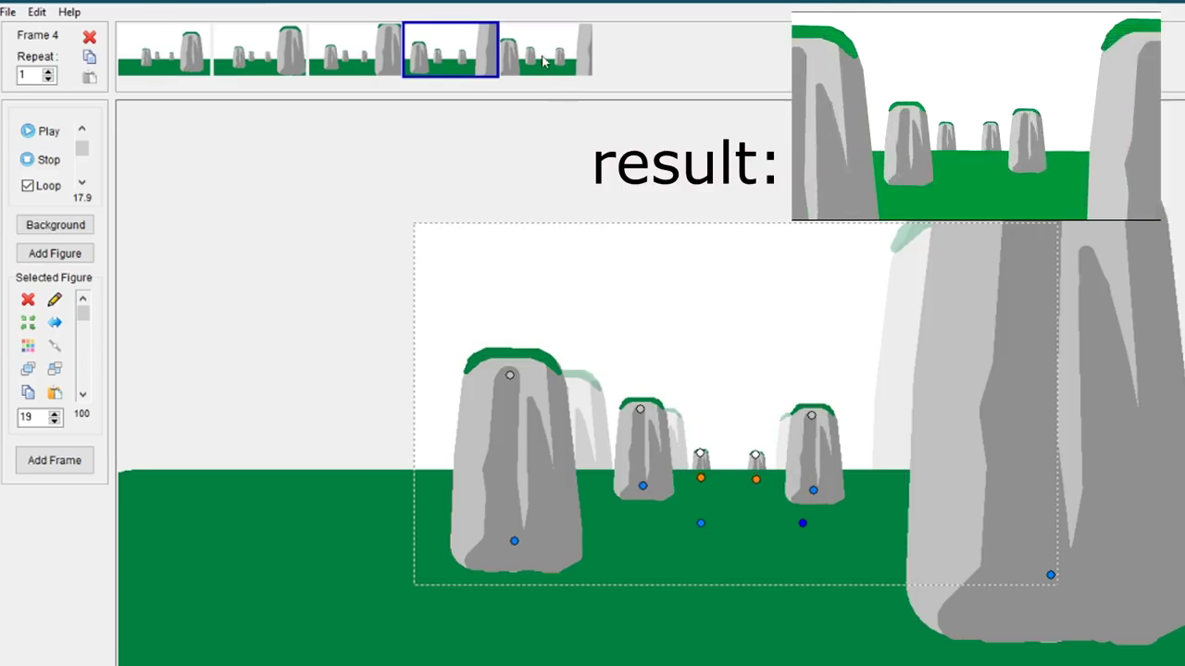
- In frame 5, enlarge the two distant rocks to scale 23, spread them slightly apart and play the background
click(544, 61)
ctrl+click(701, 477)
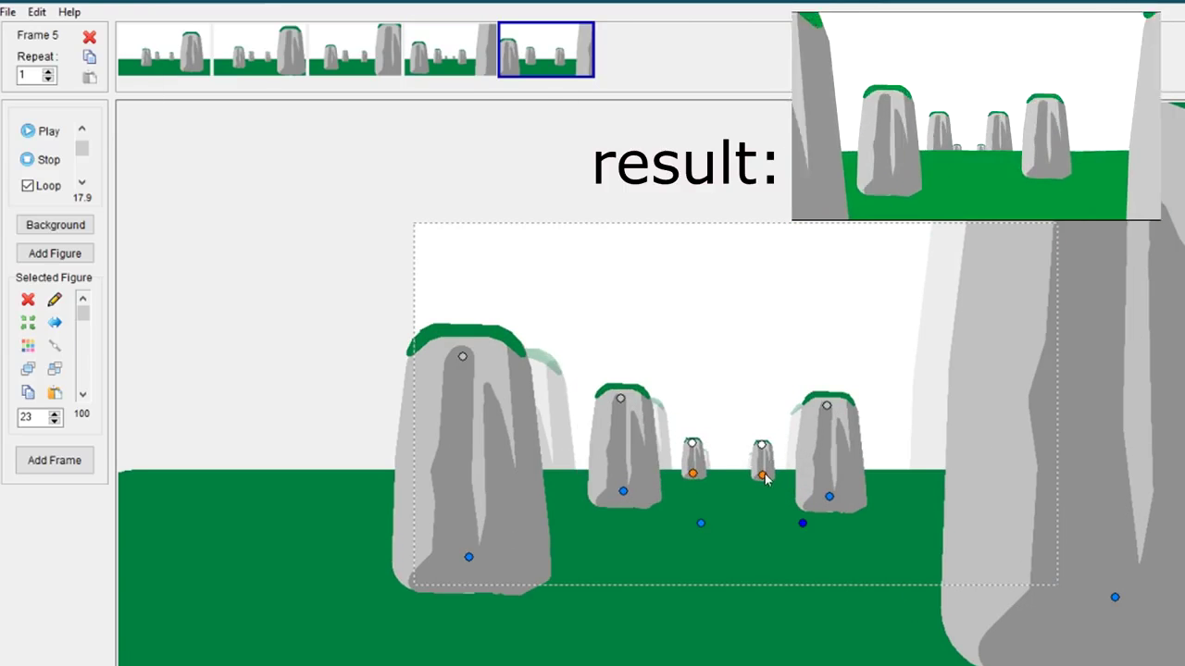
click(44, 131)
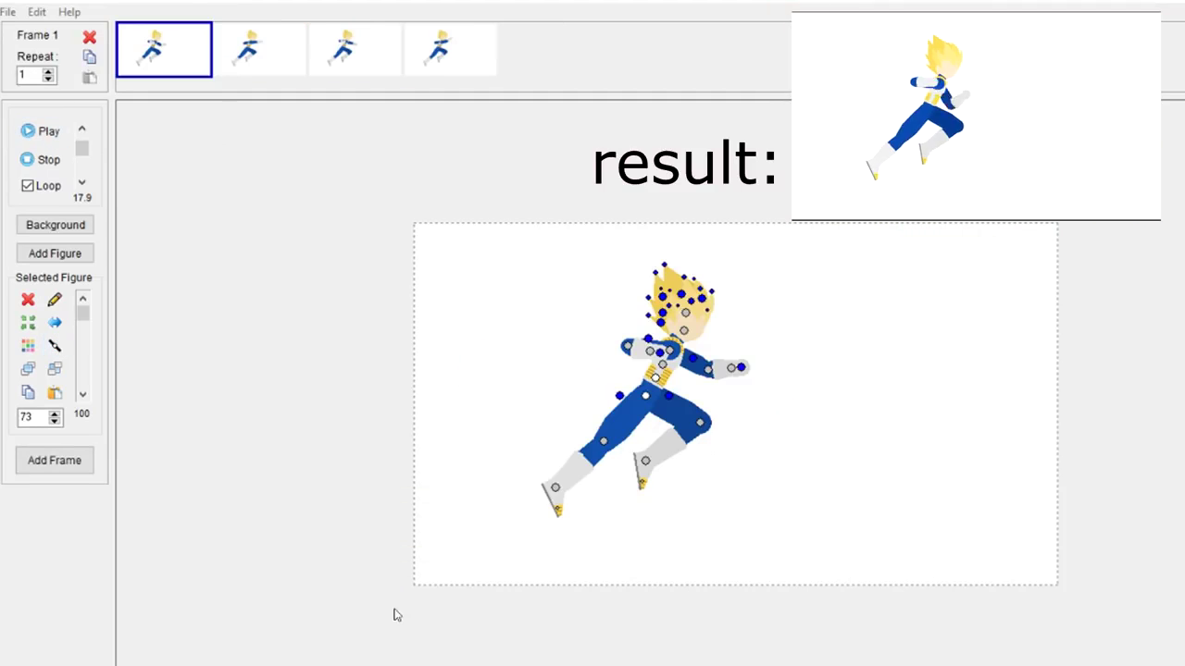
- Play the run, then adjust the bend of Vegeta's arms in frame 2, comparing the pose with frame 1
click(44, 131)
click(259, 51)
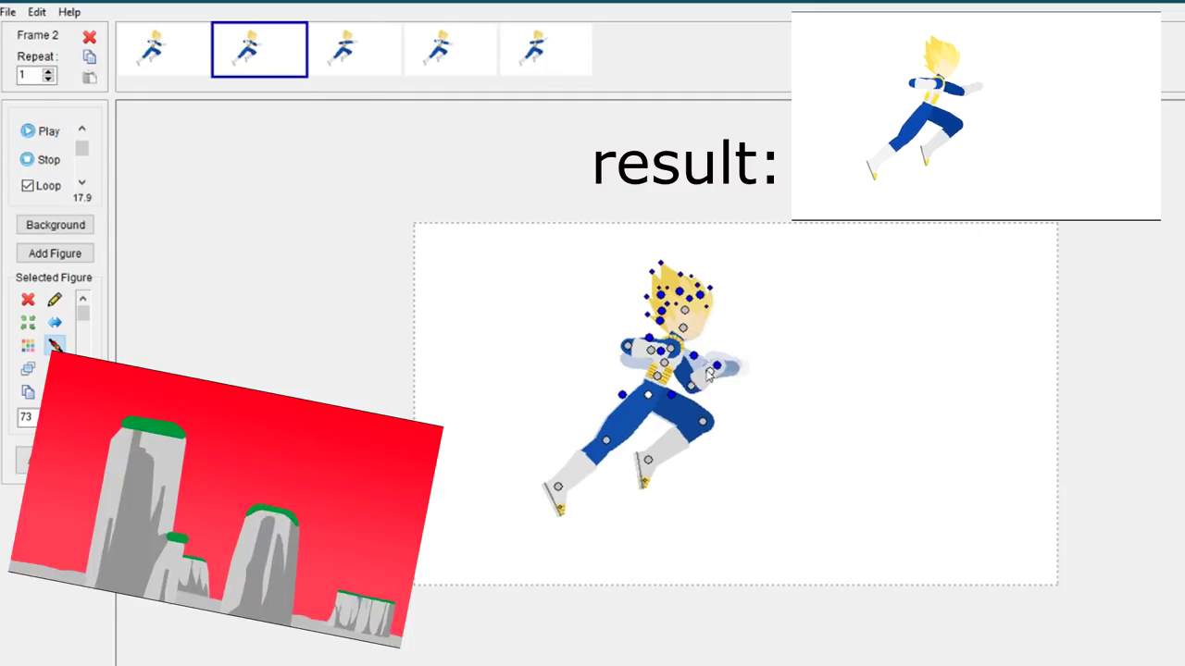
drag(717, 369, 627, 348)
click(167, 51)
click(260, 51)
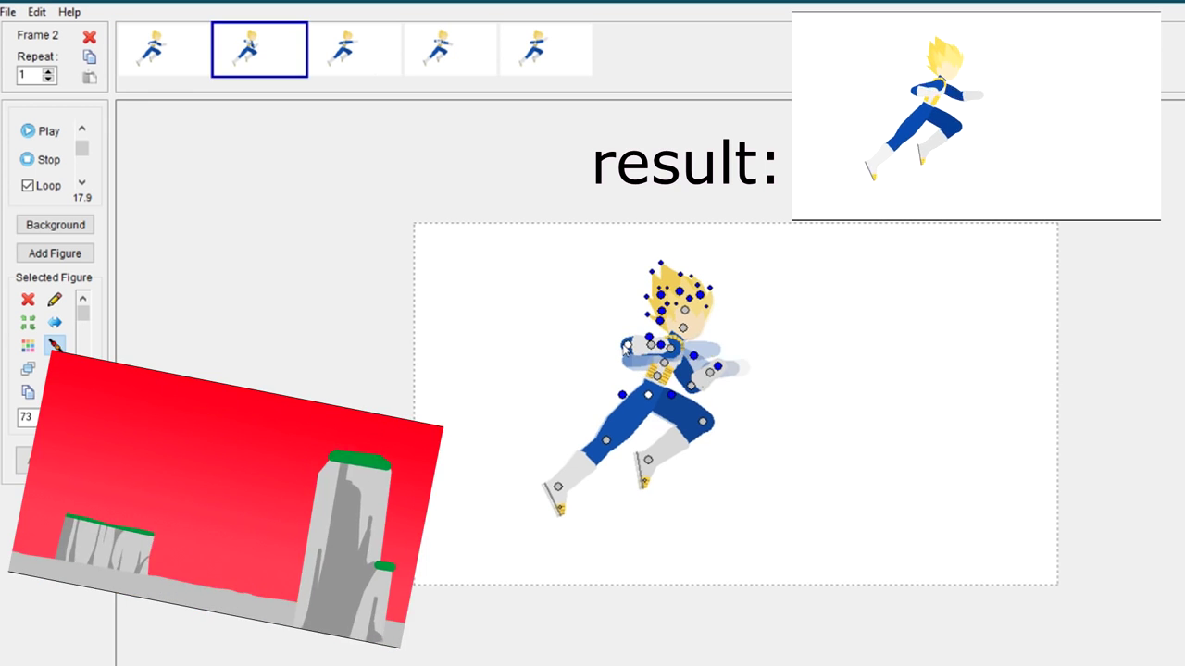
click(450, 48)
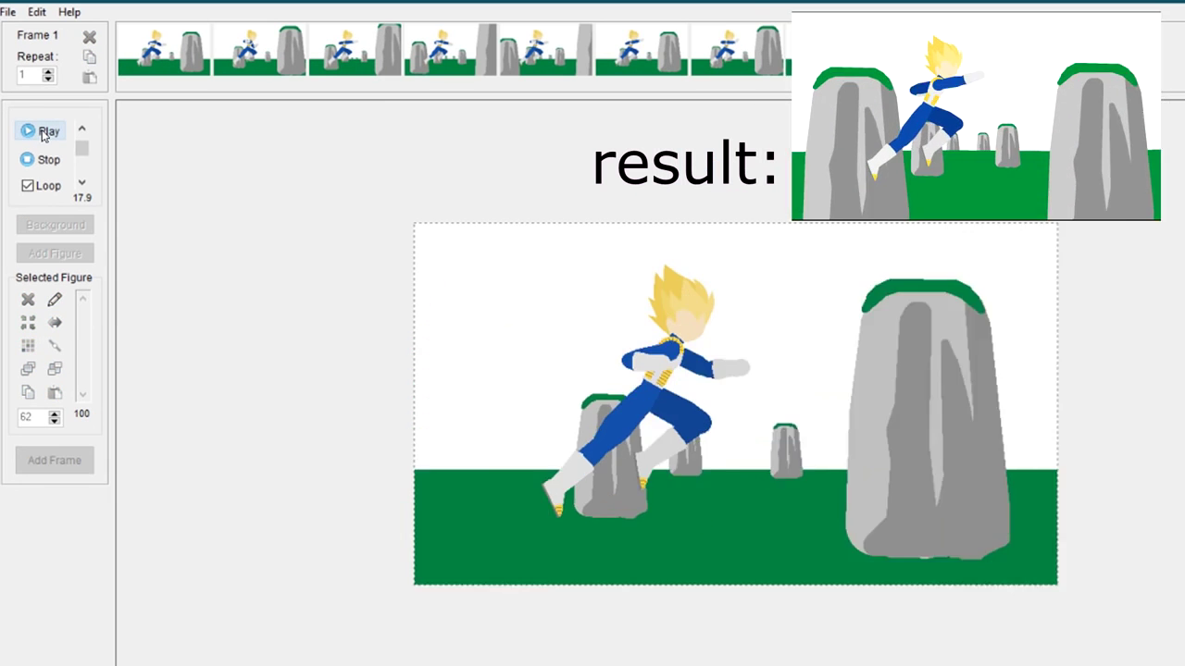
- Play the combined running figure and rock background animation from frame 1, then stop it
click(162, 49)
click(37, 131)
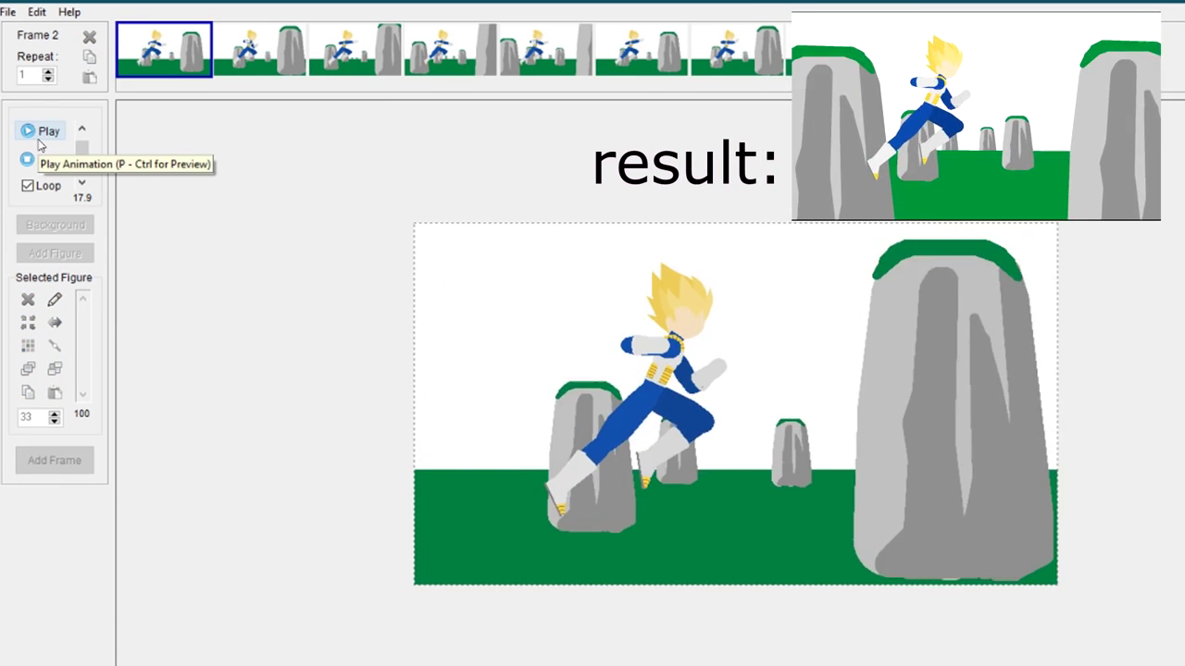
click(44, 162)
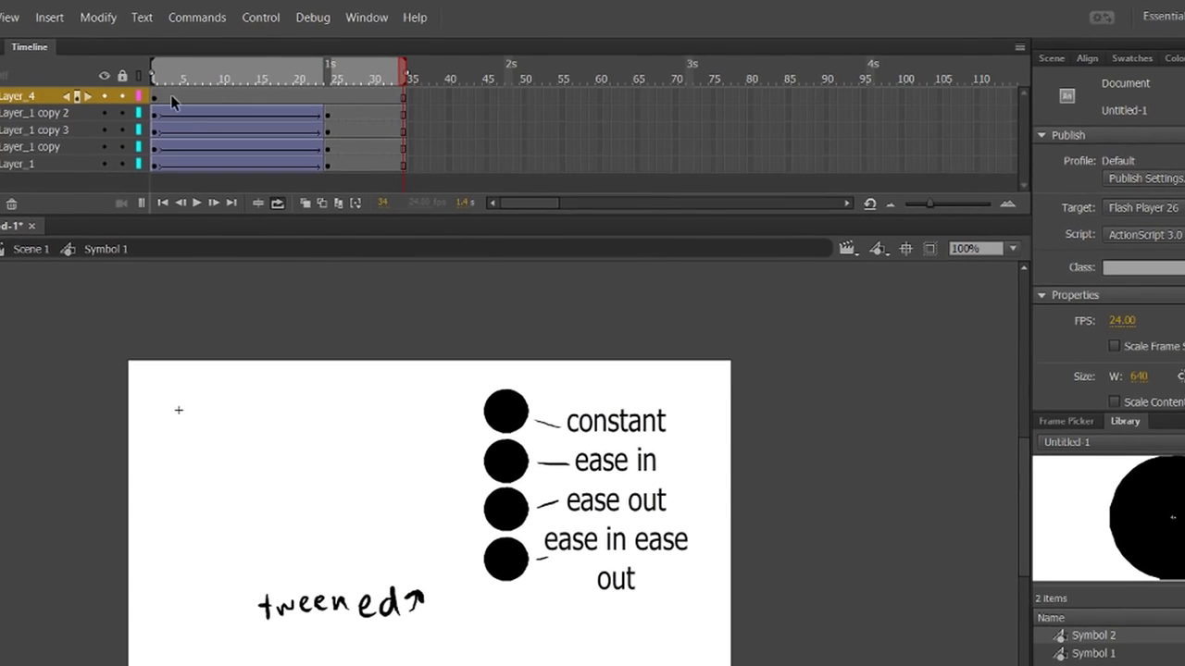
- In Adobe Animate, play the four tweened circles of Symbol 1 from frame 1 and pause them partway
click(160, 93)
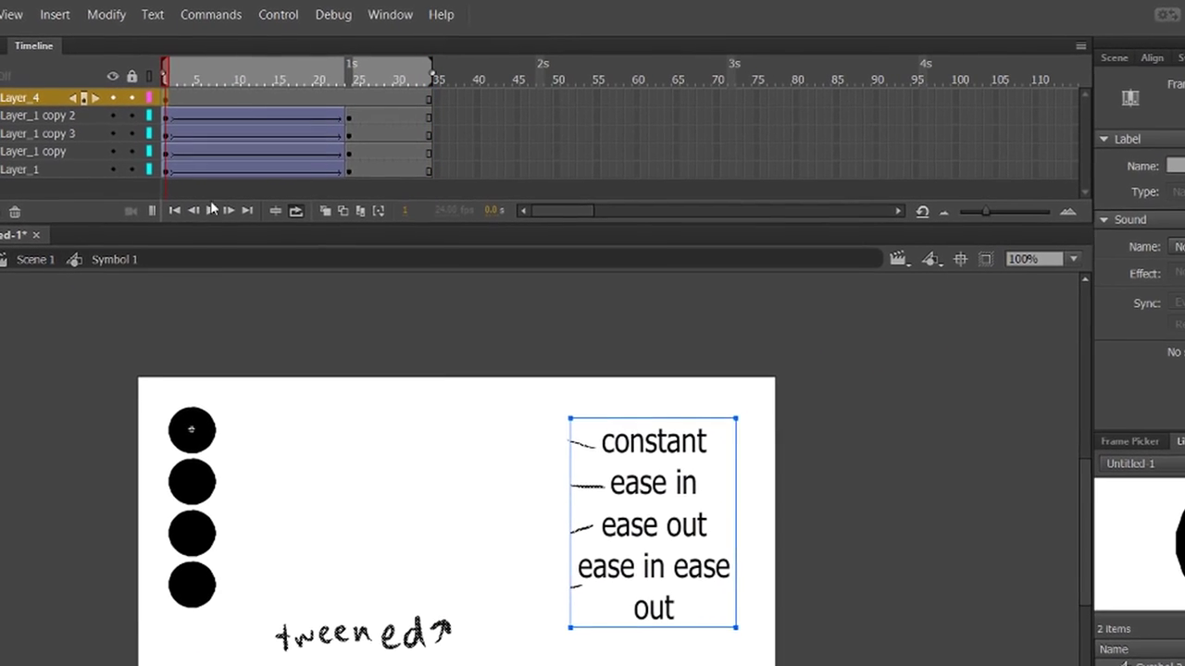
click(194, 204)
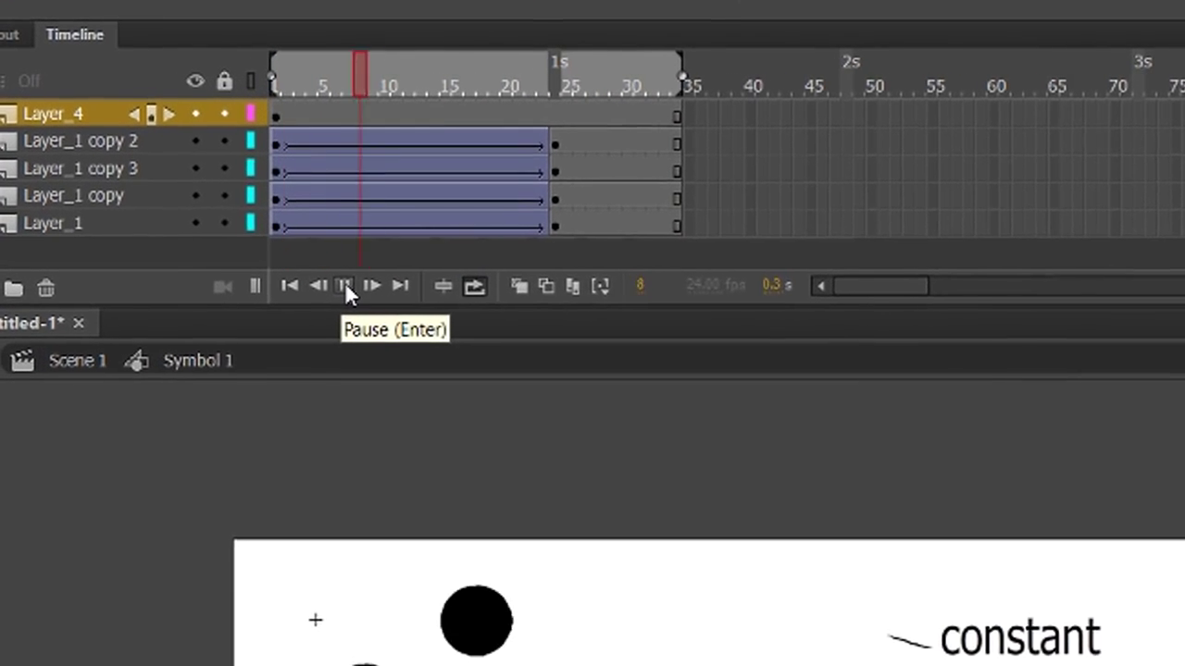
click(313, 269)
- Remove the classic tween from the Layer_1 copy 2 layer and create a classic tween there again
click(387, 151)
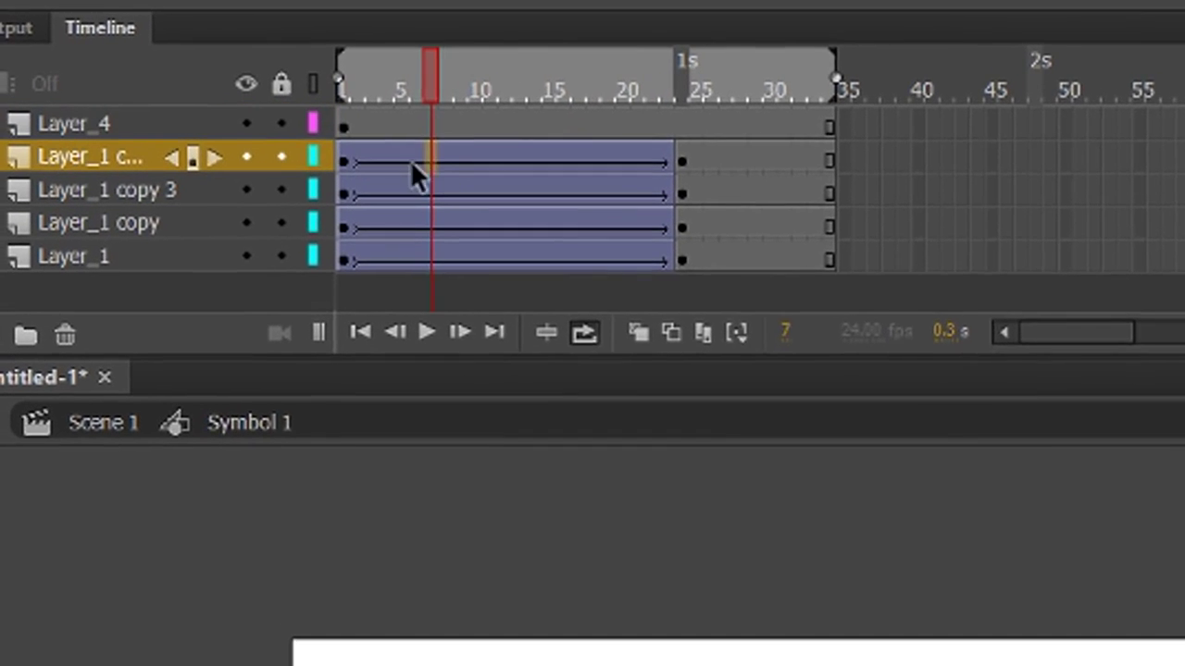
right_click(386, 153)
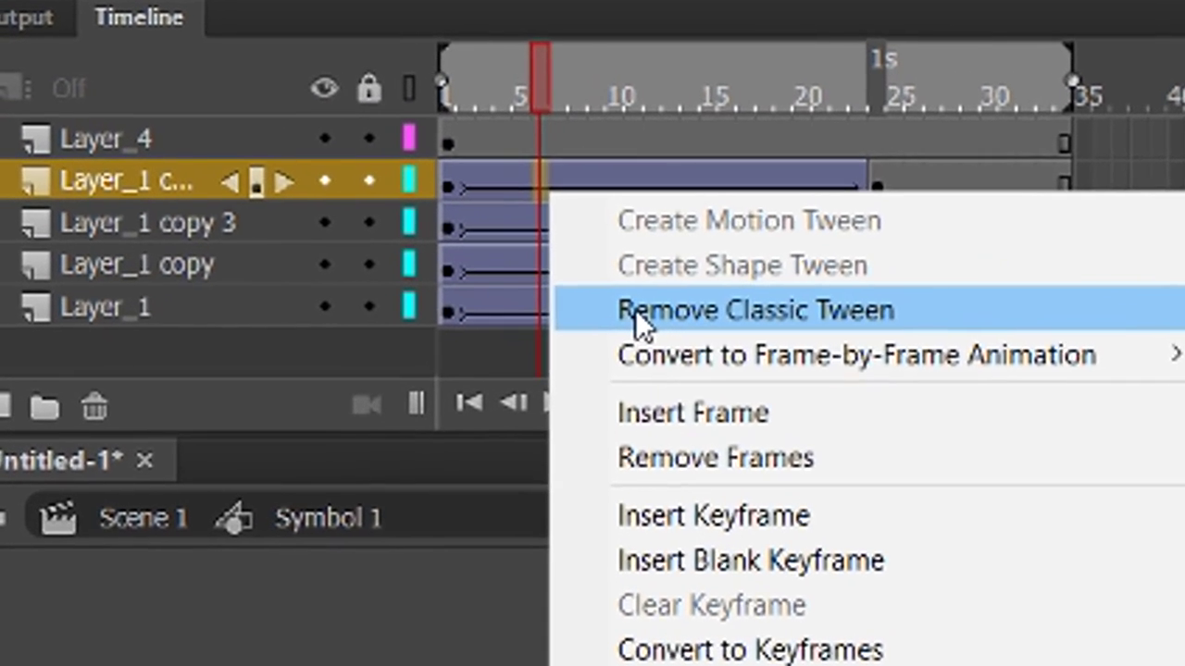
click(550, 281)
right_click(463, 168)
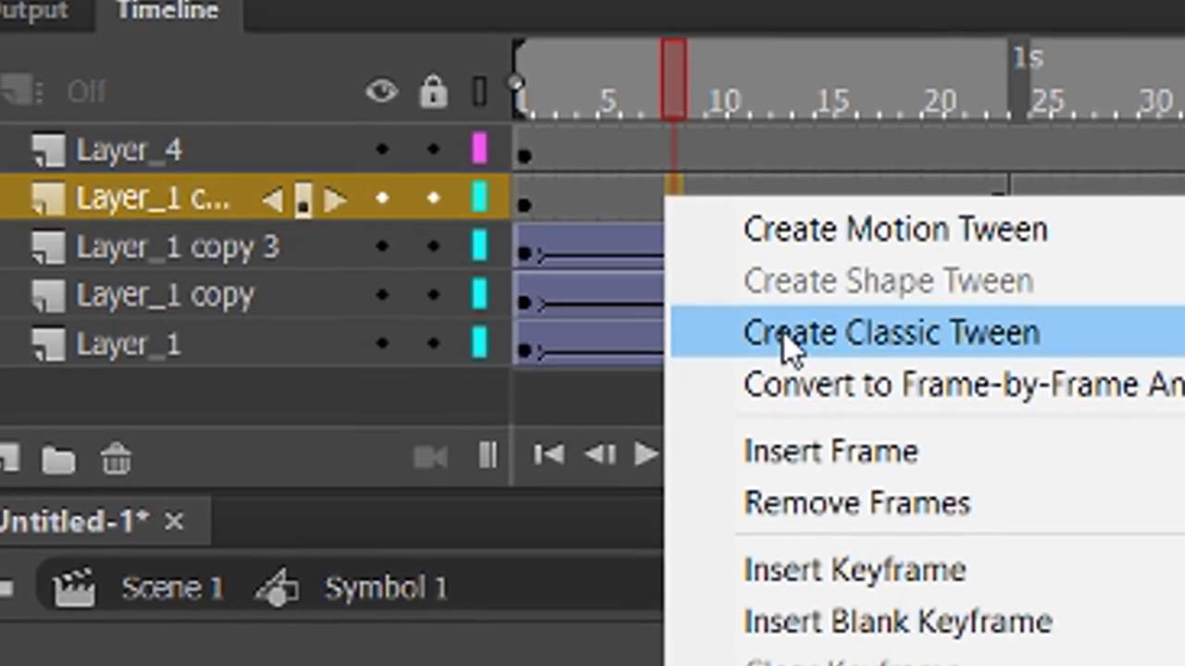
click(787, 349)
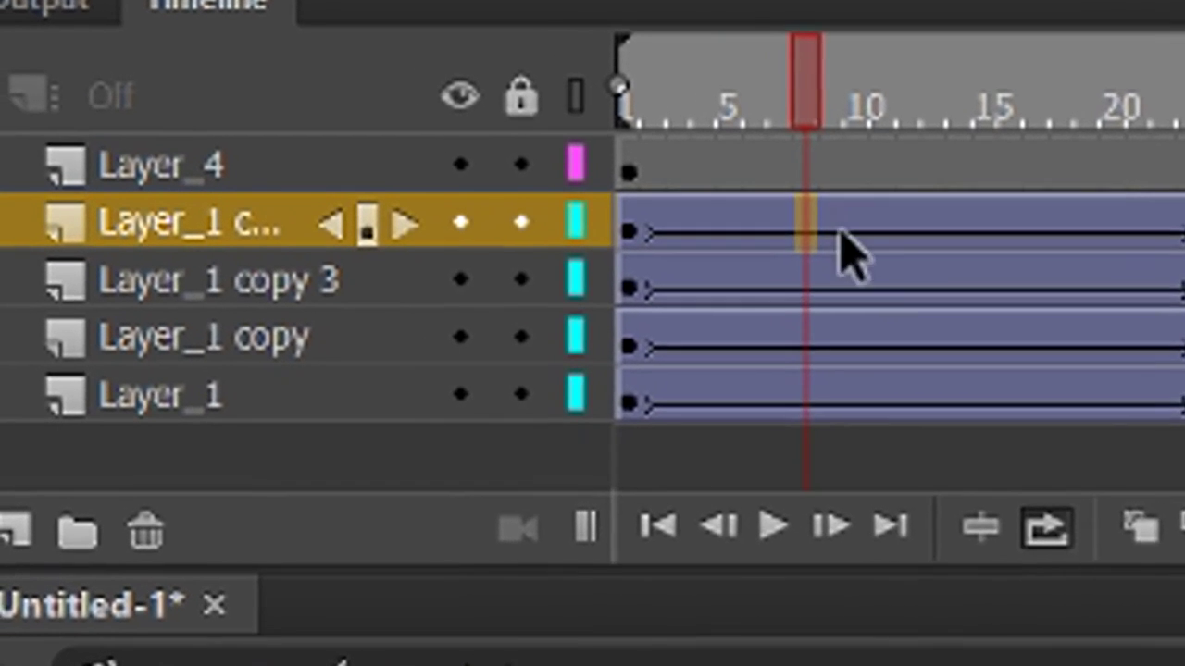